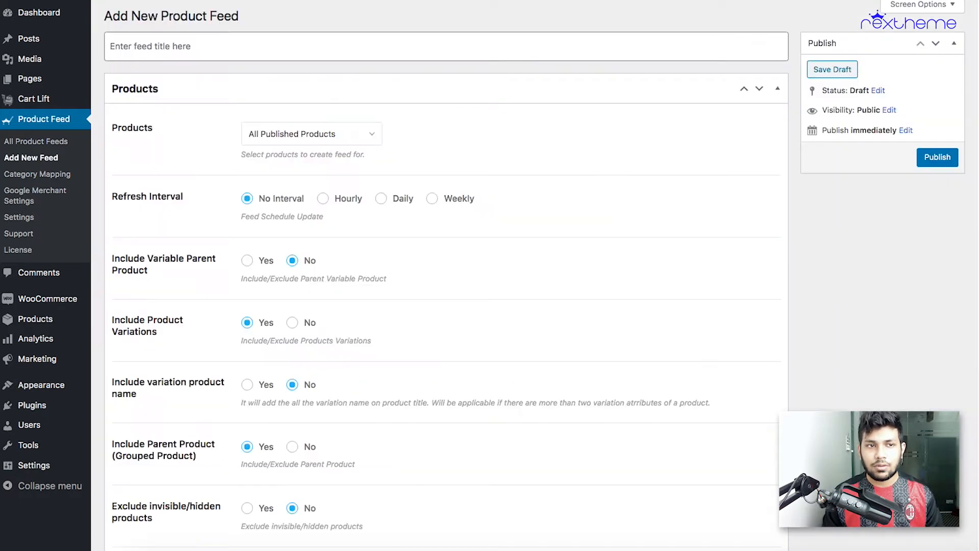
# - Set the new feed's merchant type to Google Shopping in the feed configuration
pyautogui.scroll(-5, 554, 254)
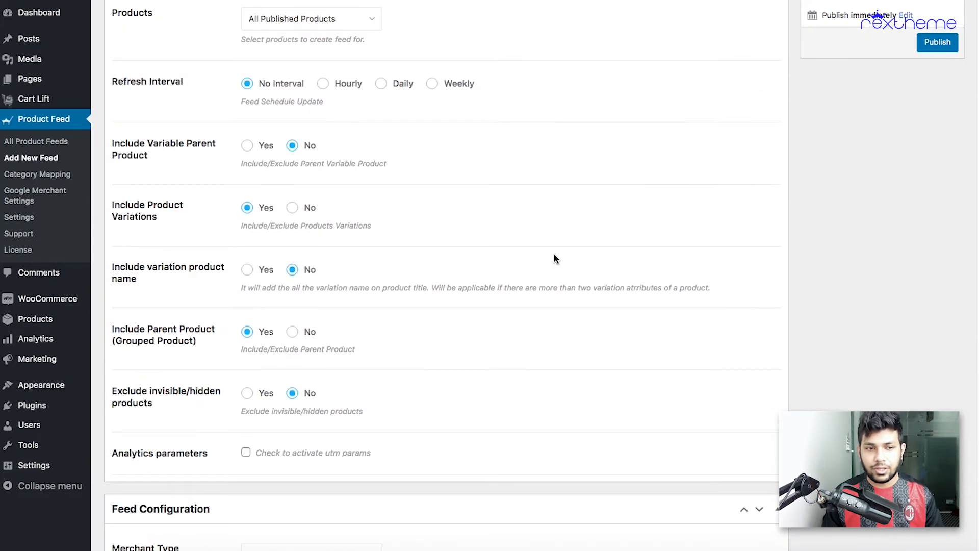
pyautogui.click(314, 386)
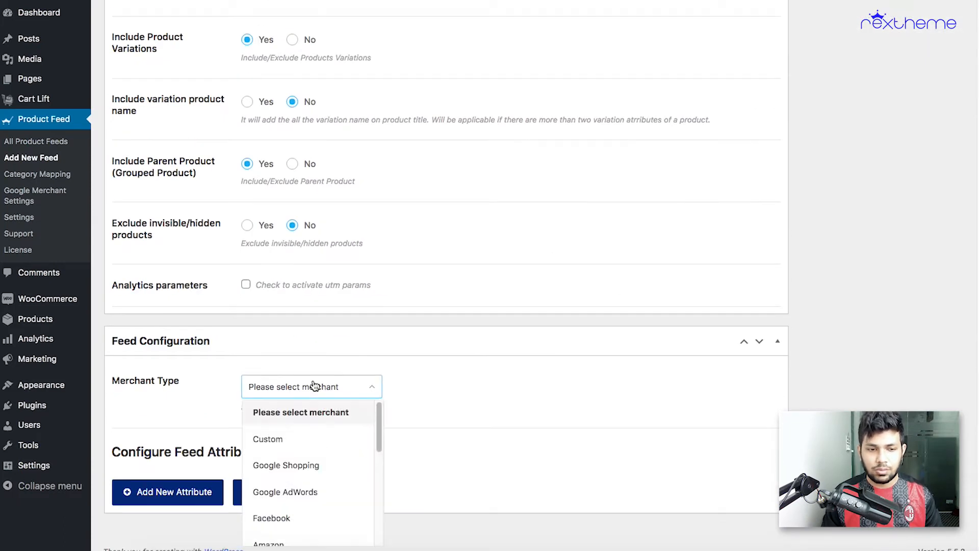
pyautogui.click(323, 467)
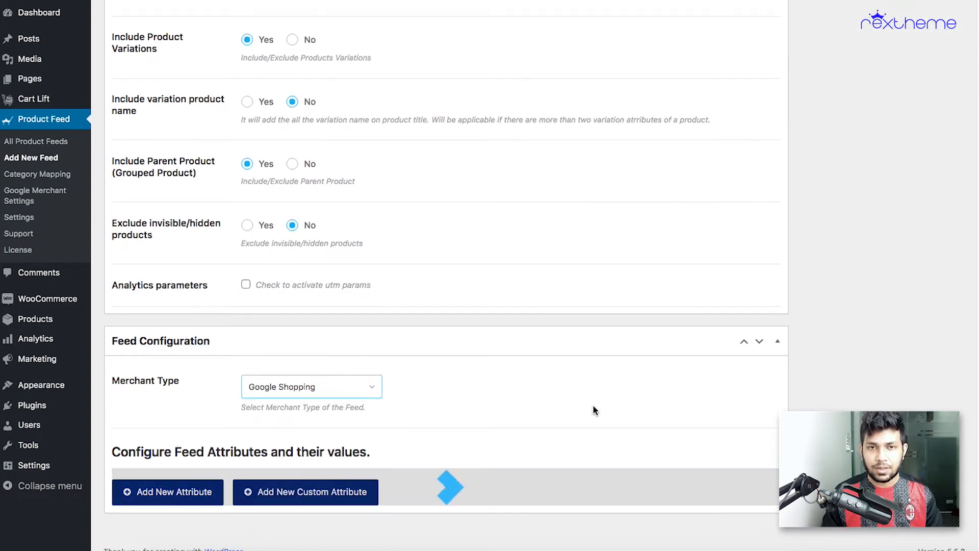
# - Change the Manufacturer [brand] attribute to the Static type and give it the value Rex
pyautogui.scroll(-10, 594, 409)
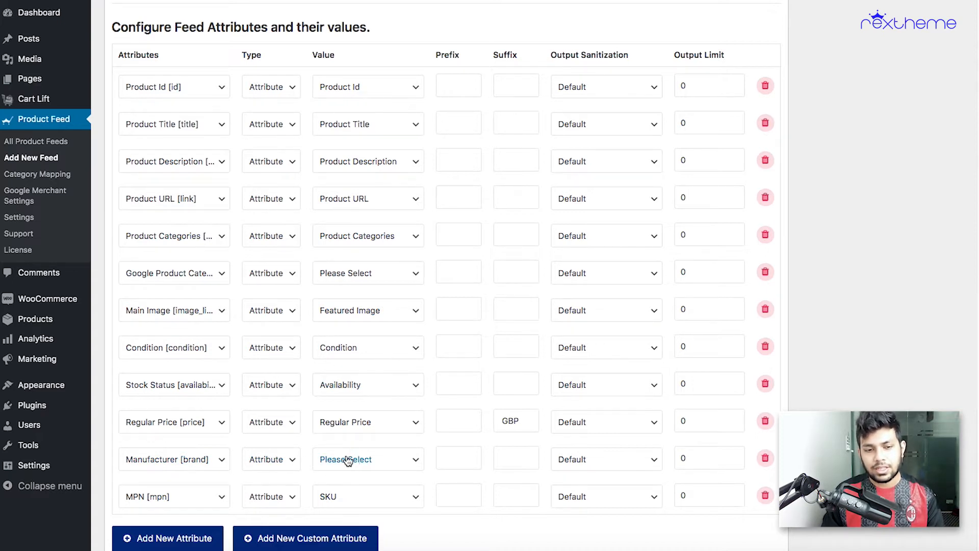
pyautogui.click(286, 464)
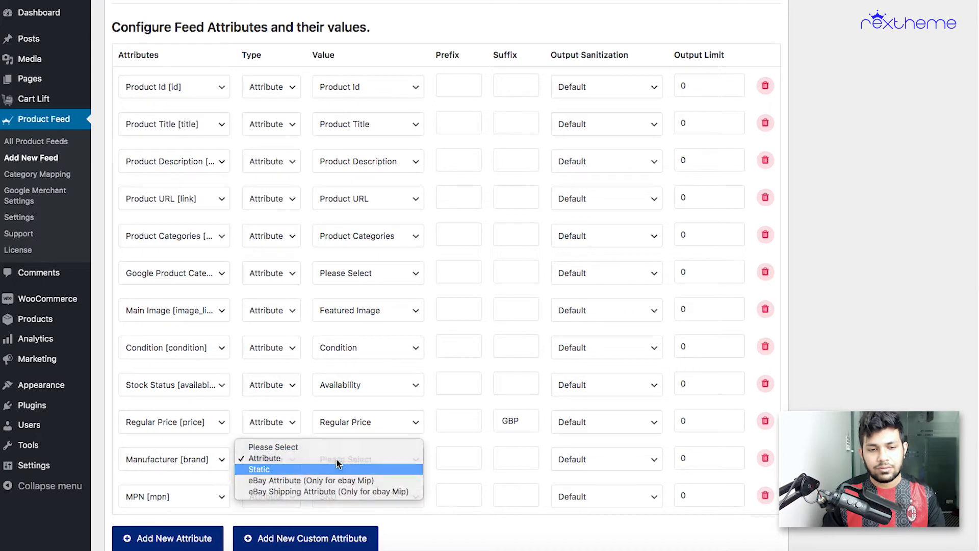
pyautogui.click(288, 470)
pyautogui.click(360, 453)
pyautogui.write('Rex')
pyautogui.click(441, 447)
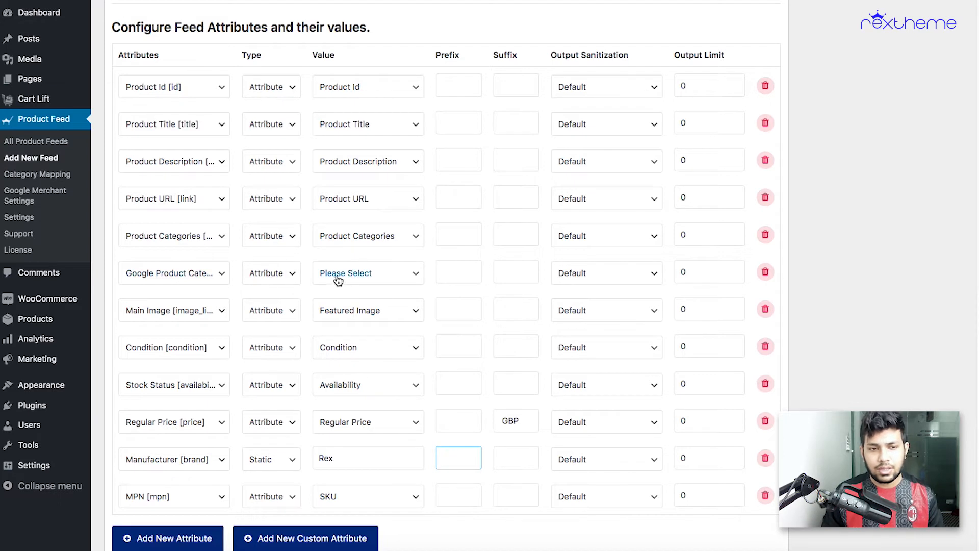
pyautogui.click(369, 273)
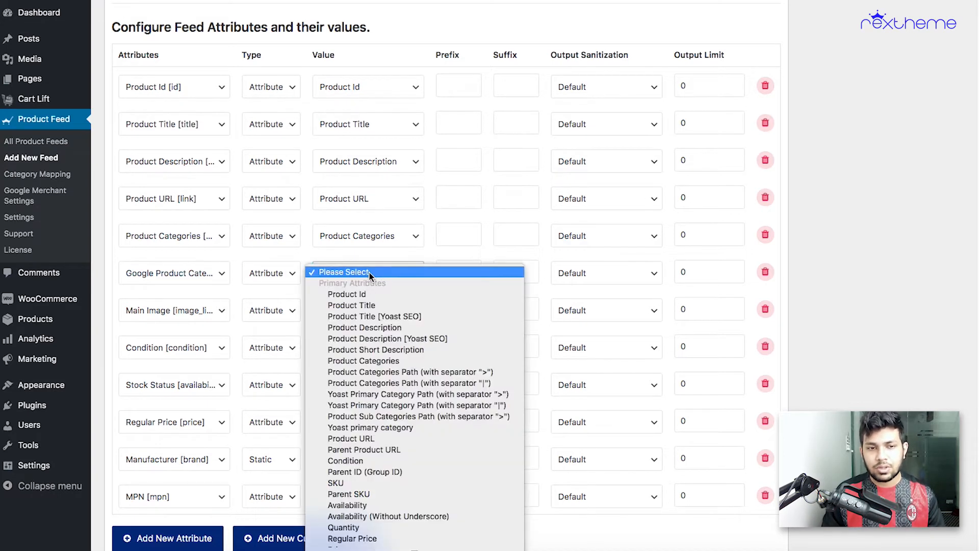
pyautogui.click(350, 249)
pyautogui.click(432, 256)
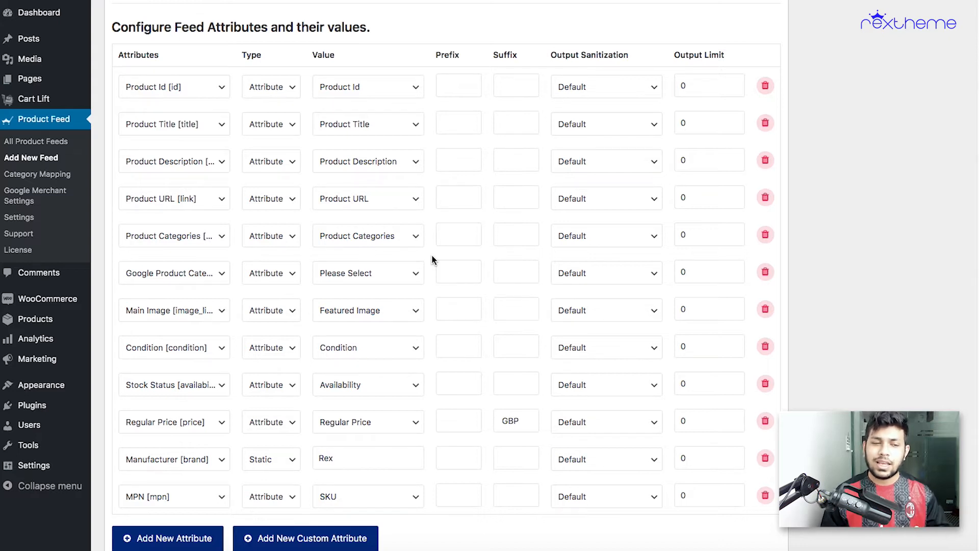
pyautogui.click(272, 274)
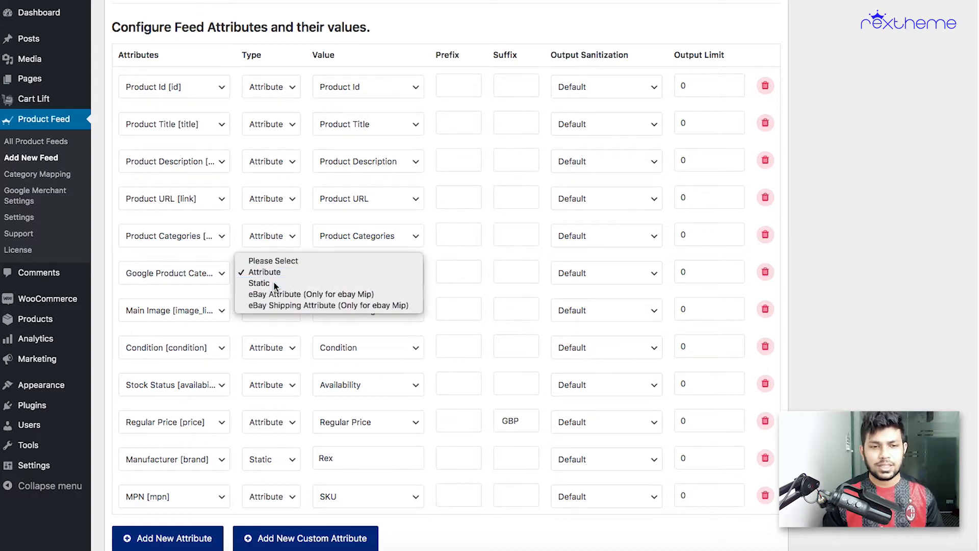
pyautogui.click(275, 284)
pyautogui.click(354, 270)
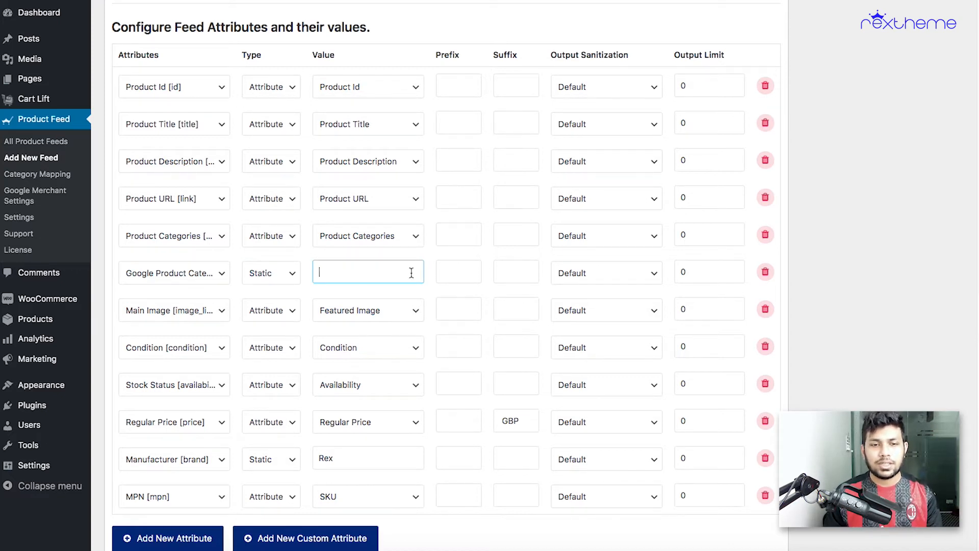
pyautogui.click(432, 273)
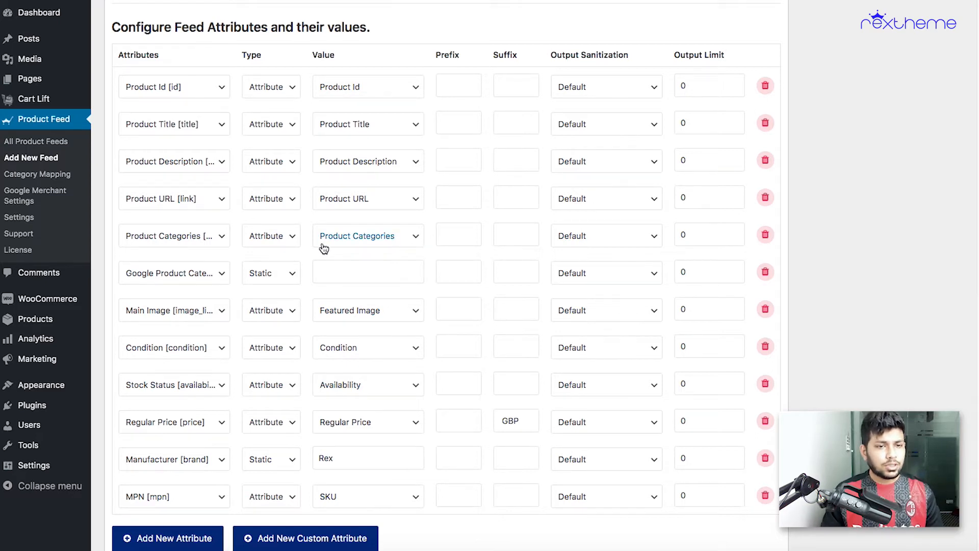
pyautogui.click(292, 274)
pyautogui.click(293, 261)
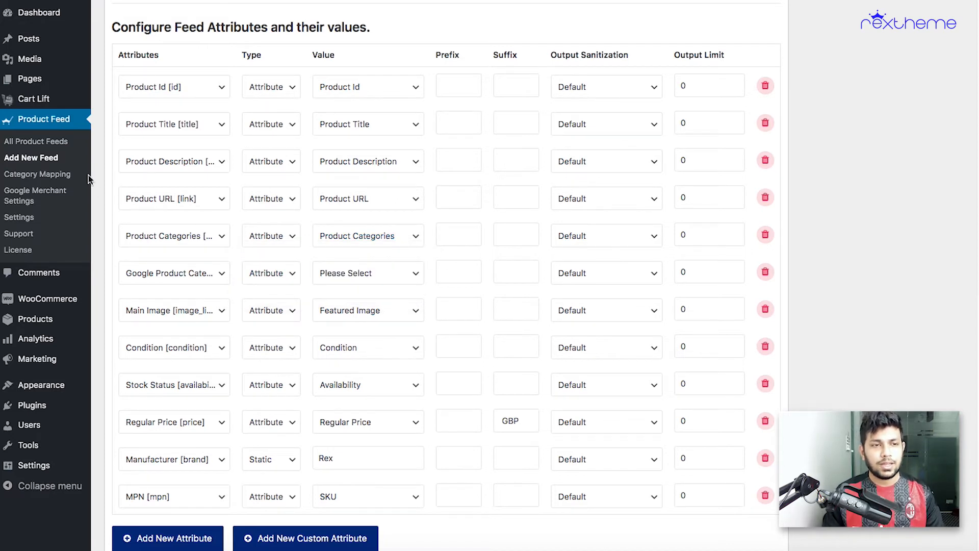
# - Open the product feed's category mapping page and name the new category map Google1
pyautogui.click(432, 238)
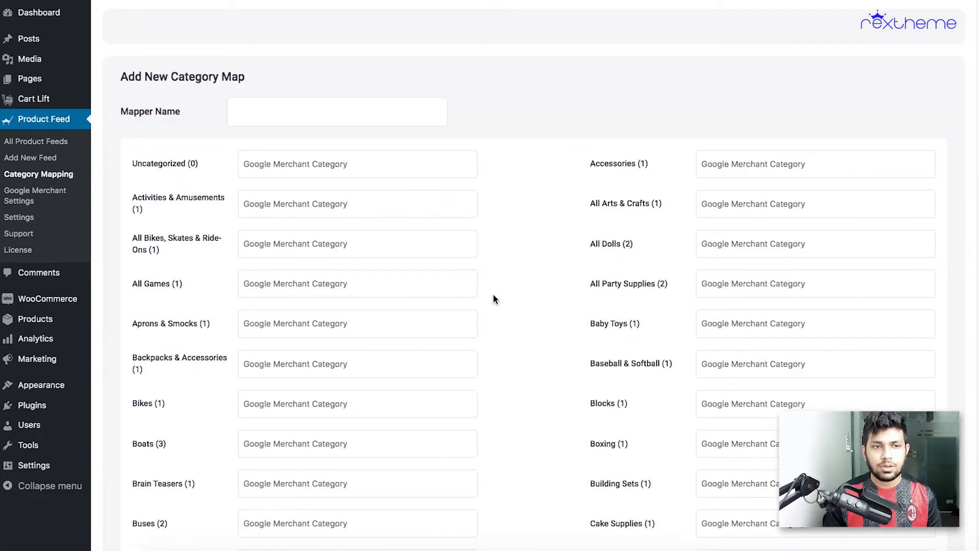
pyautogui.click(269, 113)
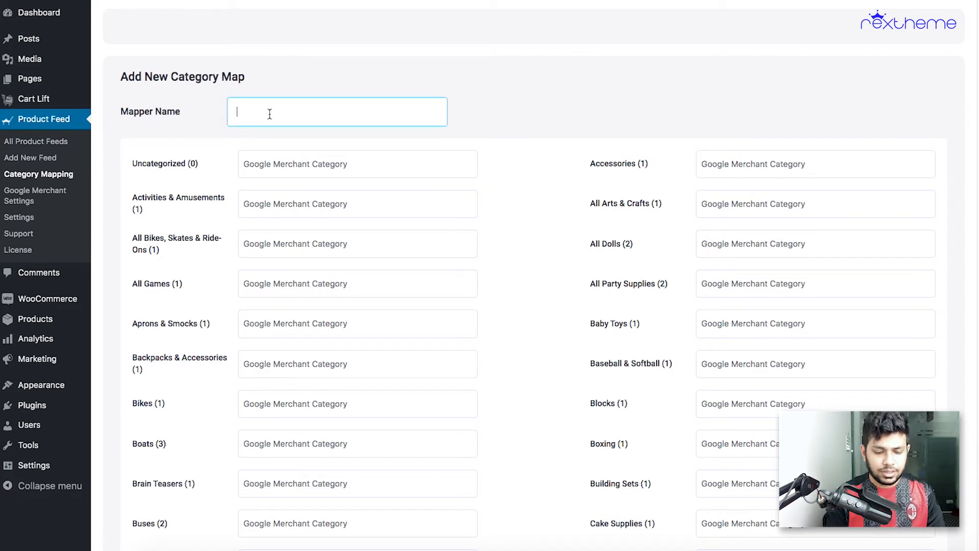
pyautogui.write('Googl')
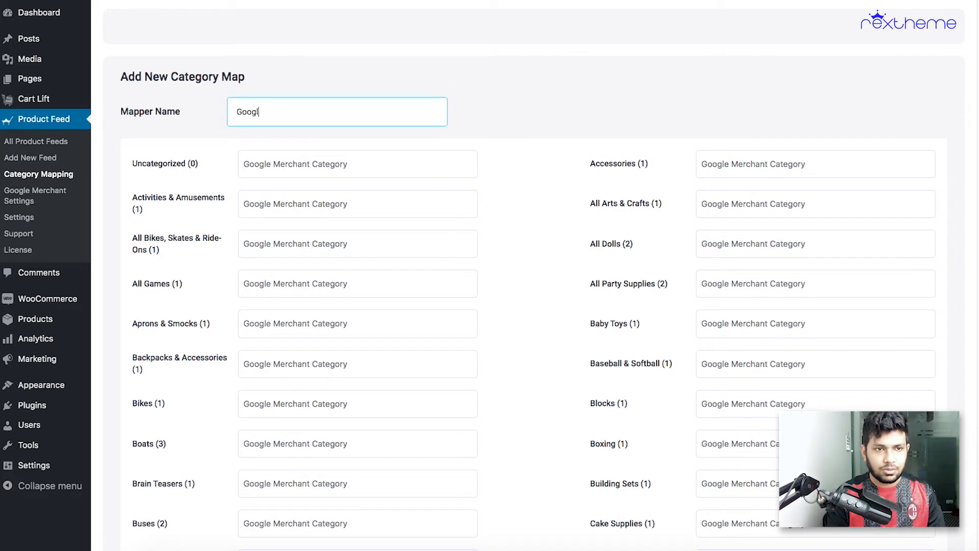
pyautogui.write('e1')
pyautogui.click(535, 150)
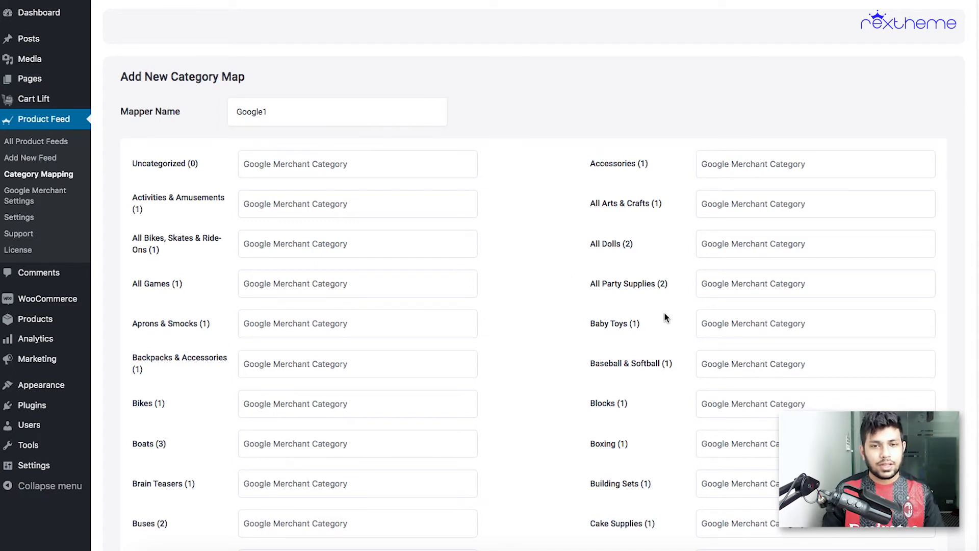
# - Search Google categories for accessories and map the Accessories store category to the Uniforms entry 3439 under Apparel & Accessories > Clothing
pyautogui.scroll(-3, 666, 318)
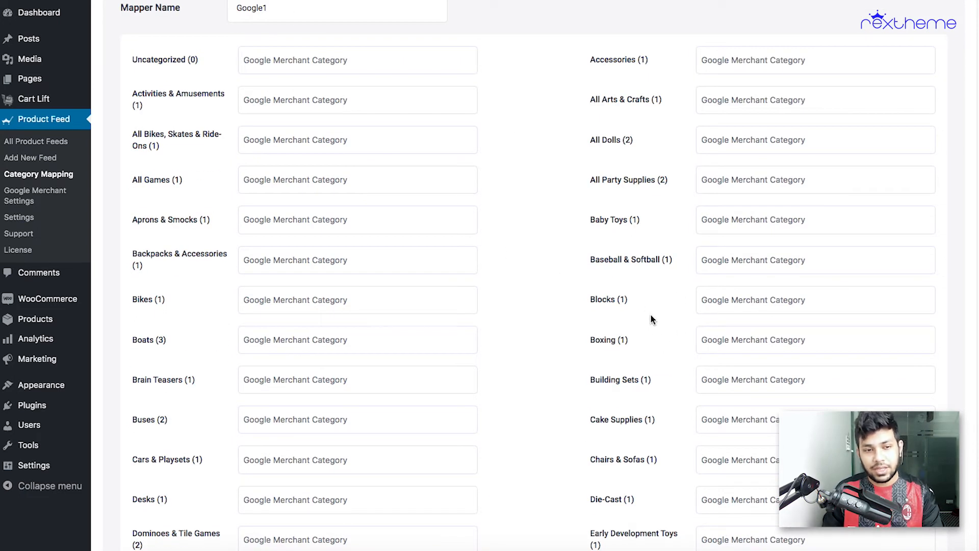
pyautogui.scroll(-4, 651, 314)
pyautogui.scroll(-3, 526, 329)
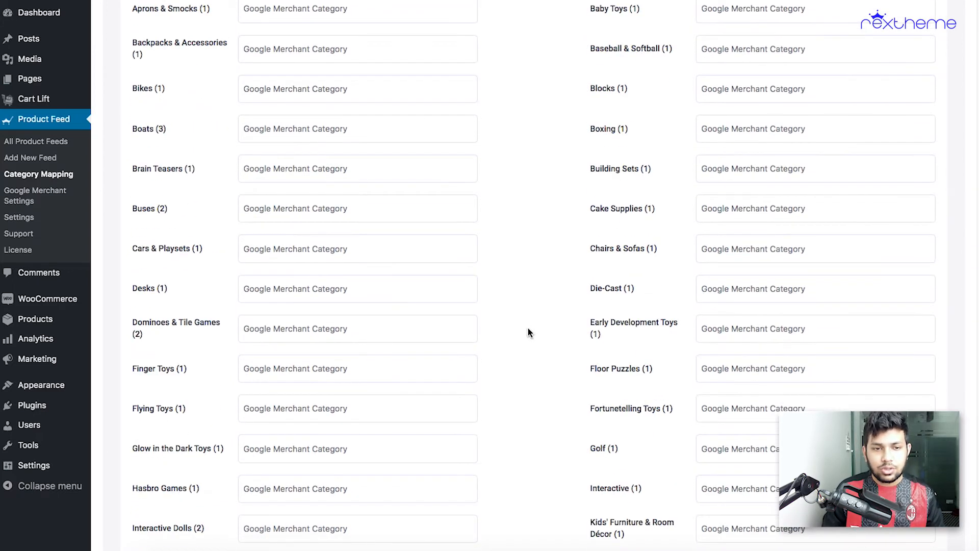
pyautogui.scroll(6, 519, 326)
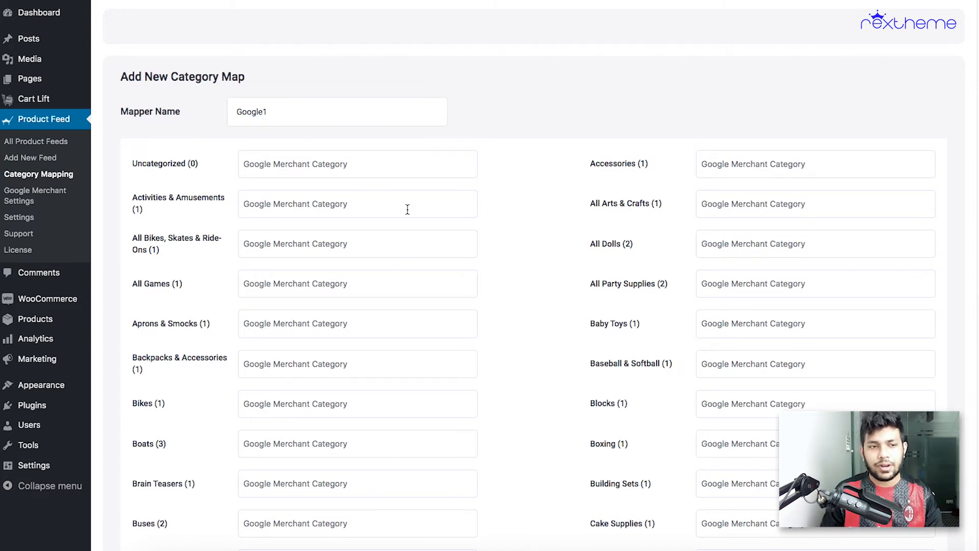
pyautogui.click(748, 163)
pyautogui.write('access')
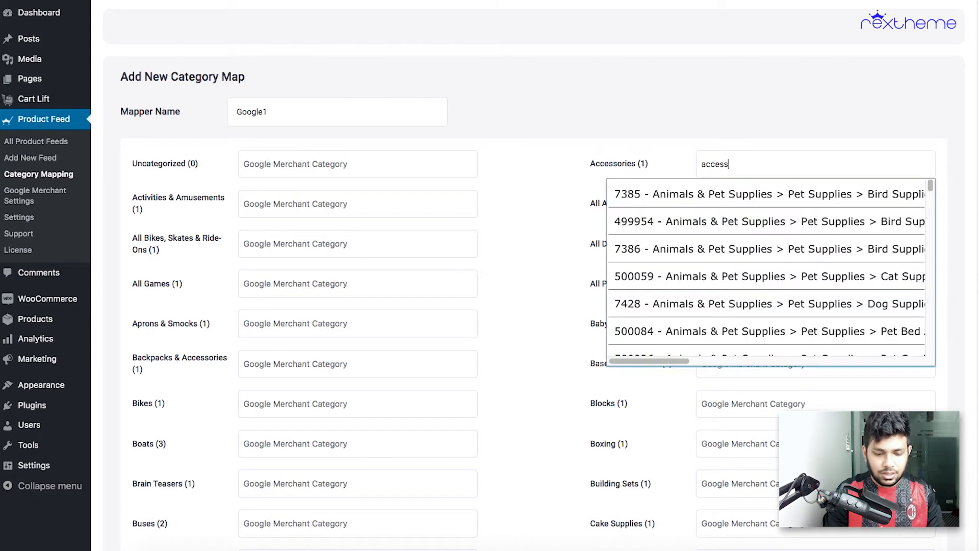
pyautogui.write('ories')
pyautogui.scroll(-1, 880, 261)
pyautogui.scroll(-10, 880, 260)
pyautogui.scroll(-3, 867, 265)
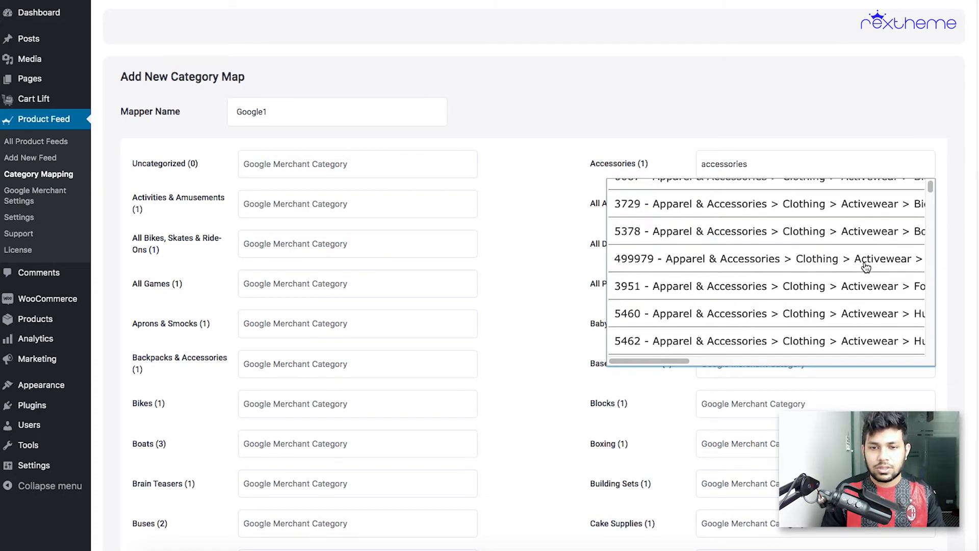
pyautogui.scroll(-6, 866, 266)
pyautogui.scroll(-6, 866, 267)
pyautogui.scroll(-6, 866, 266)
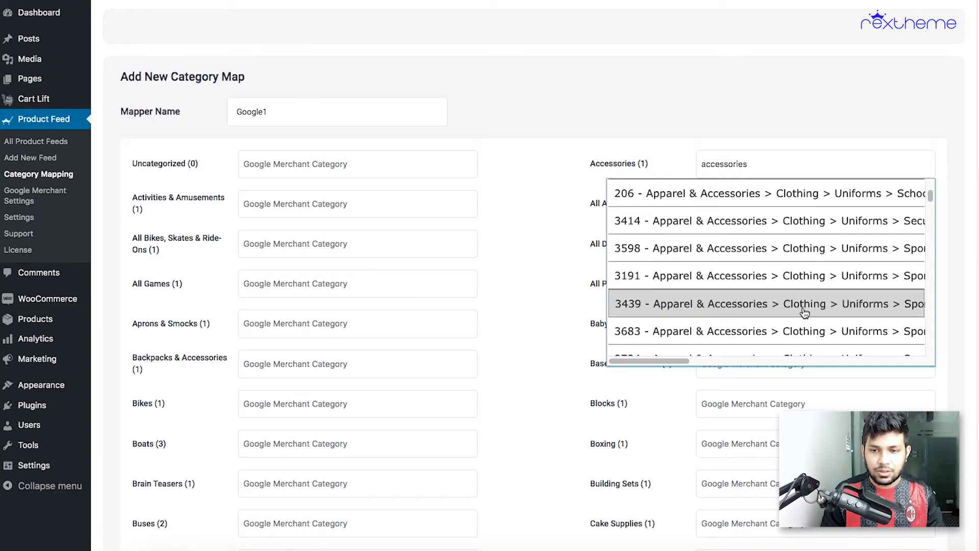
pyautogui.click(805, 310)
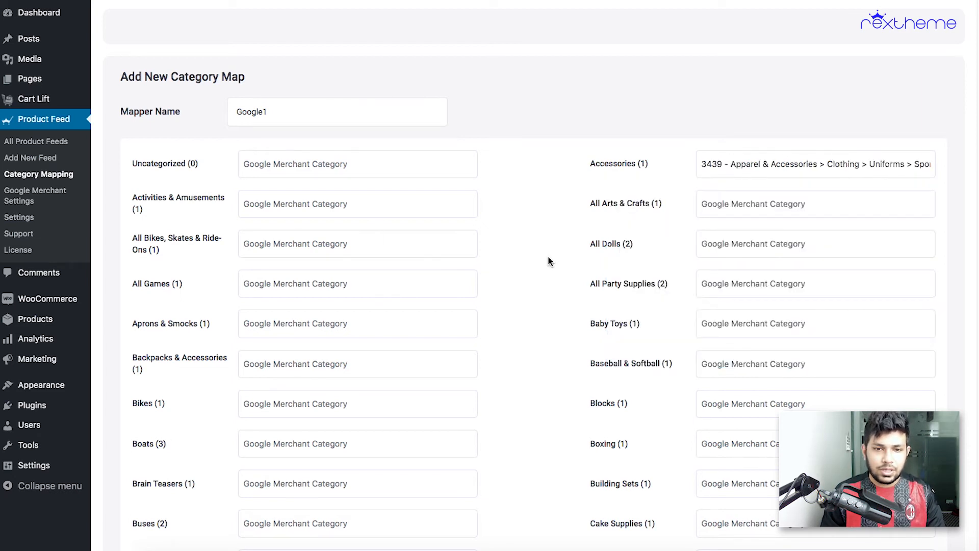
# - Search for games and map the All Games category to 7160 - Arts & Entertainment > Party & Celebration > Party Supplies > Party Games
pyautogui.click(286, 285)
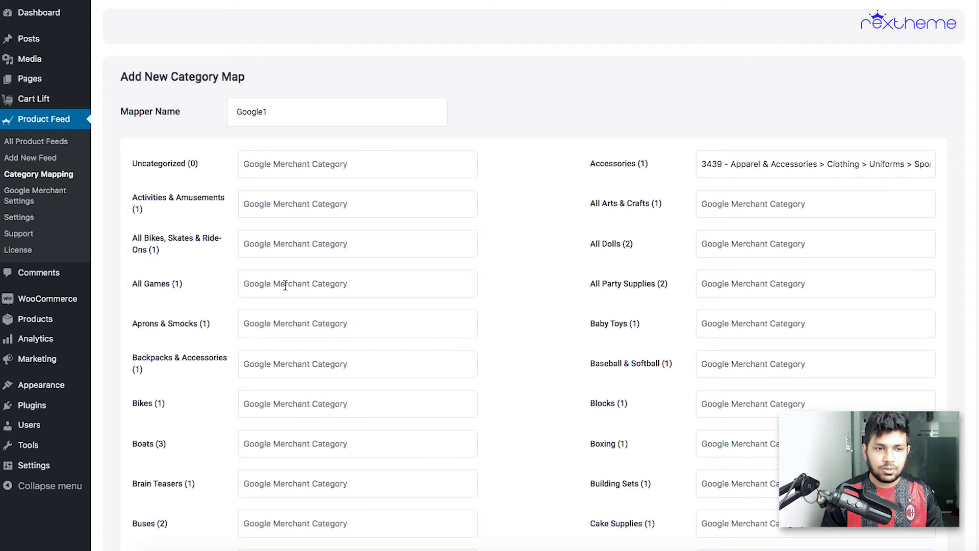
pyautogui.write('gam')
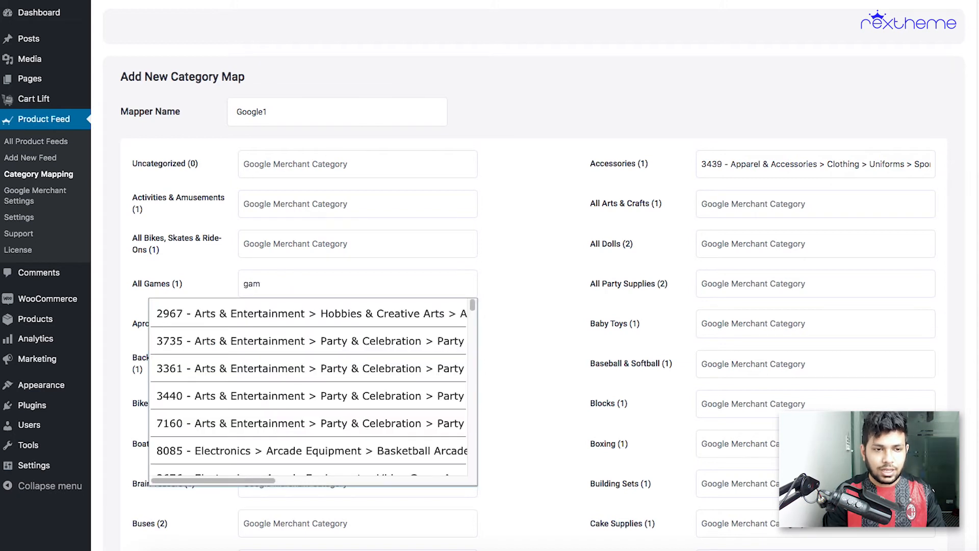
pyautogui.write('es')
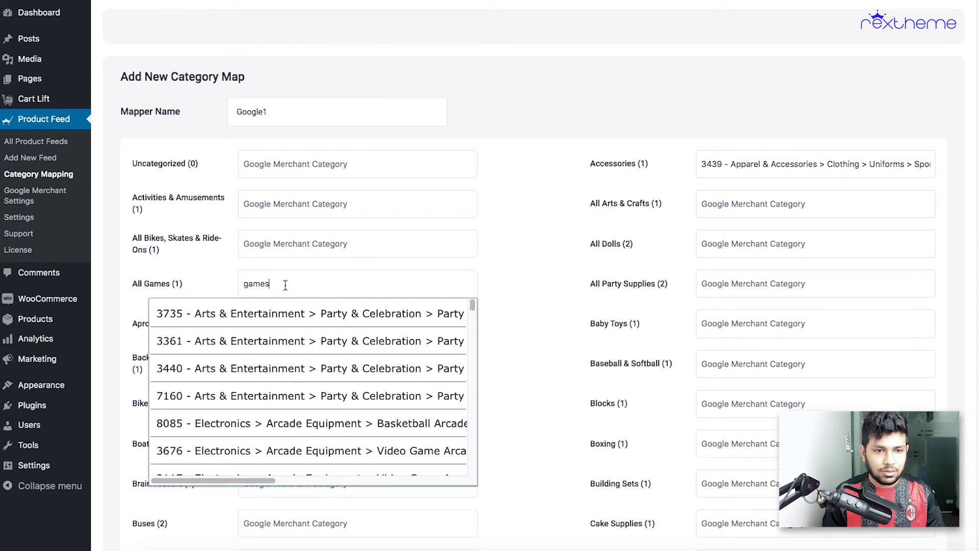
pyautogui.moveTo(230, 481); pyautogui.dragTo(365, 472)
pyautogui.moveTo(337, 474); pyautogui.dragTo(295, 470)
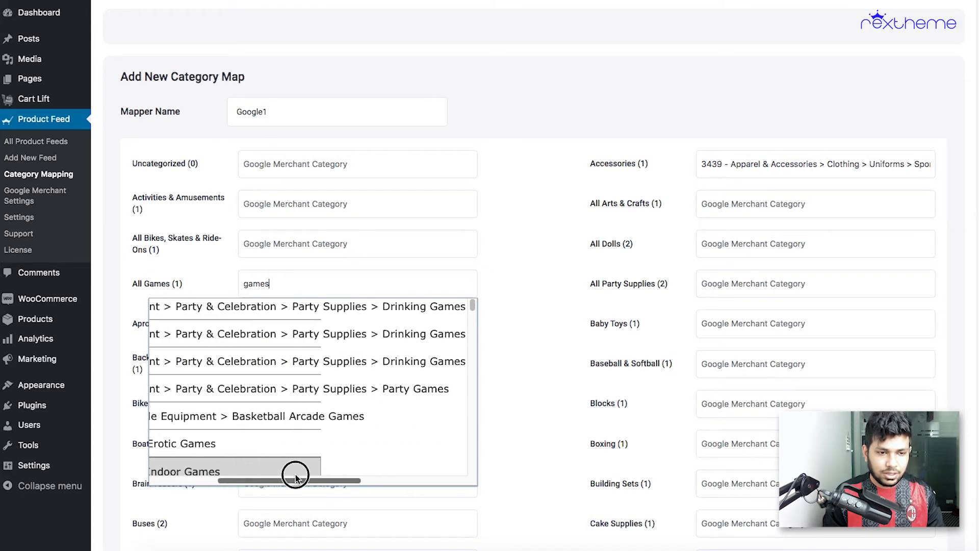
pyautogui.click(290, 390)
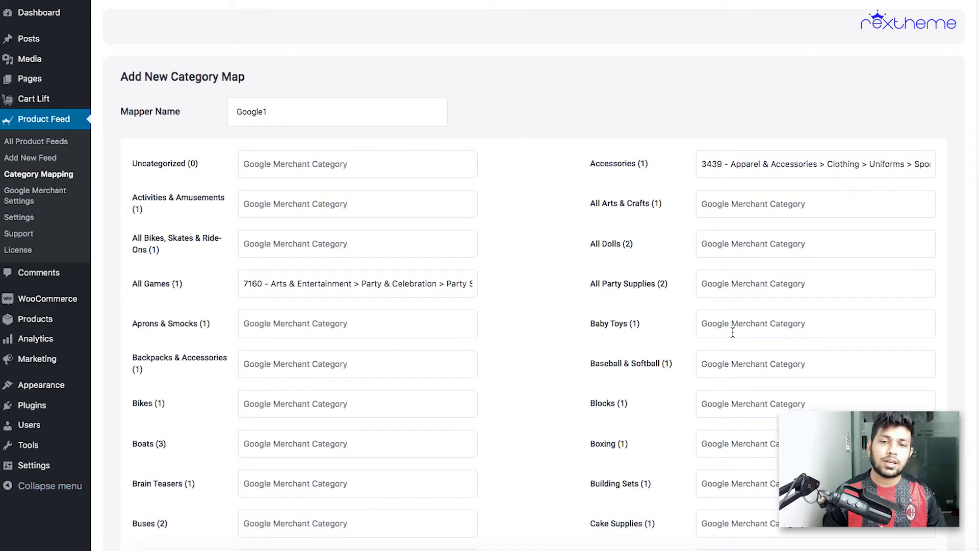
# - Look over the remaining store categories and save the Google1 category map
pyautogui.scroll(-13, 733, 332)
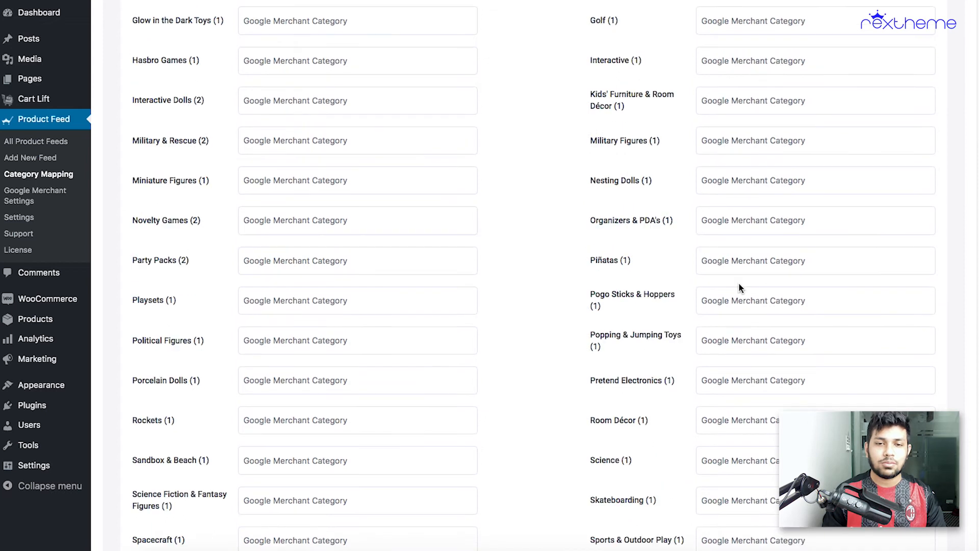
pyautogui.scroll(-8, 739, 287)
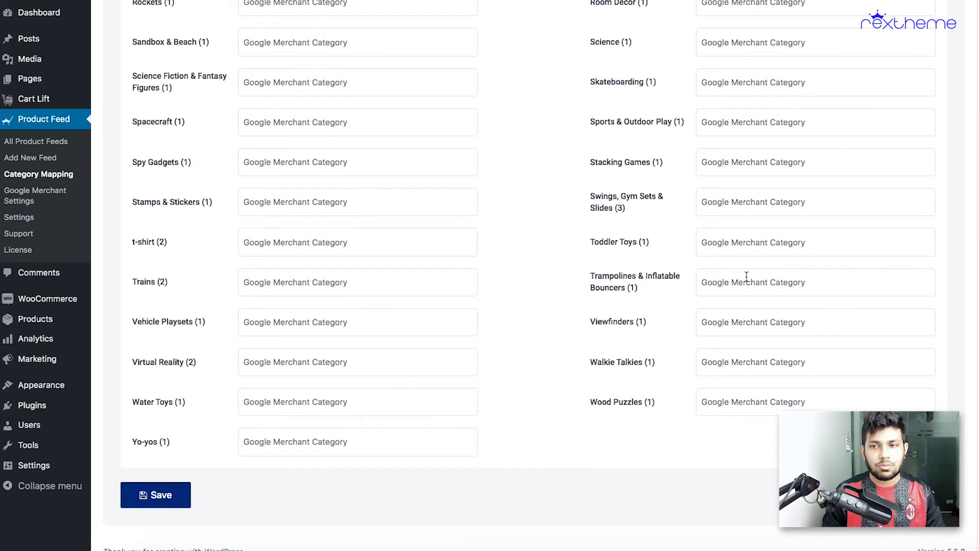
pyautogui.scroll(5, 750, 255)
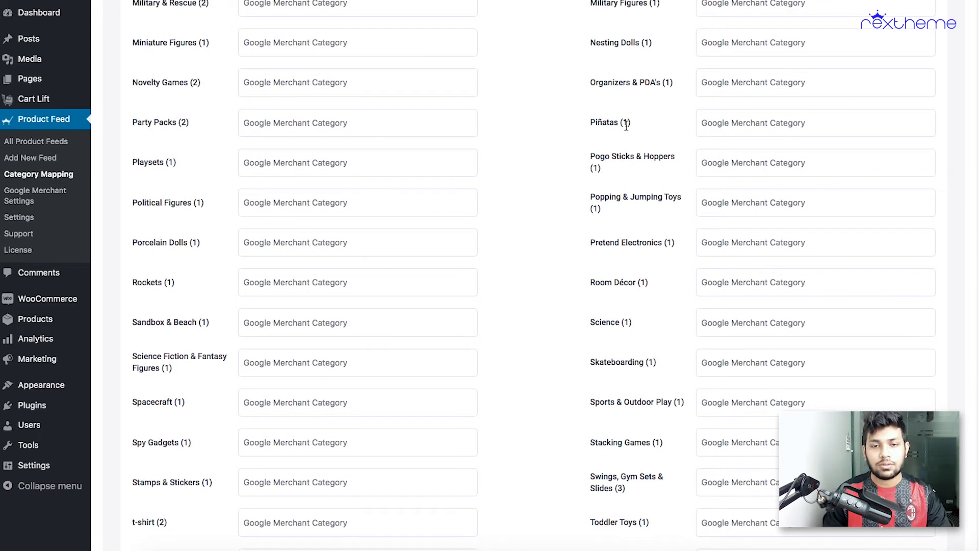
pyautogui.scroll(-5, 560, 184)
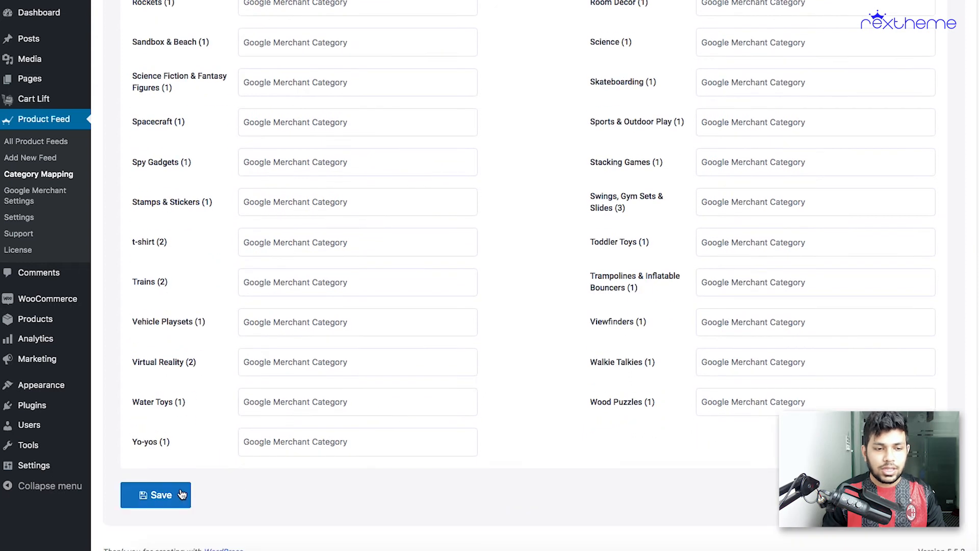
pyautogui.click(183, 494)
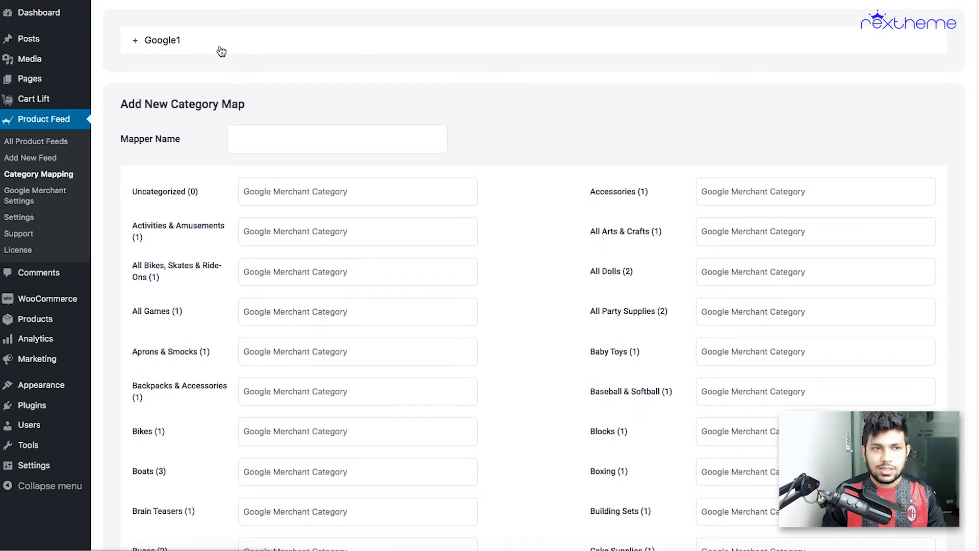
# - Expand the saved Google1 map and review its category assignments
pyautogui.click(296, 49)
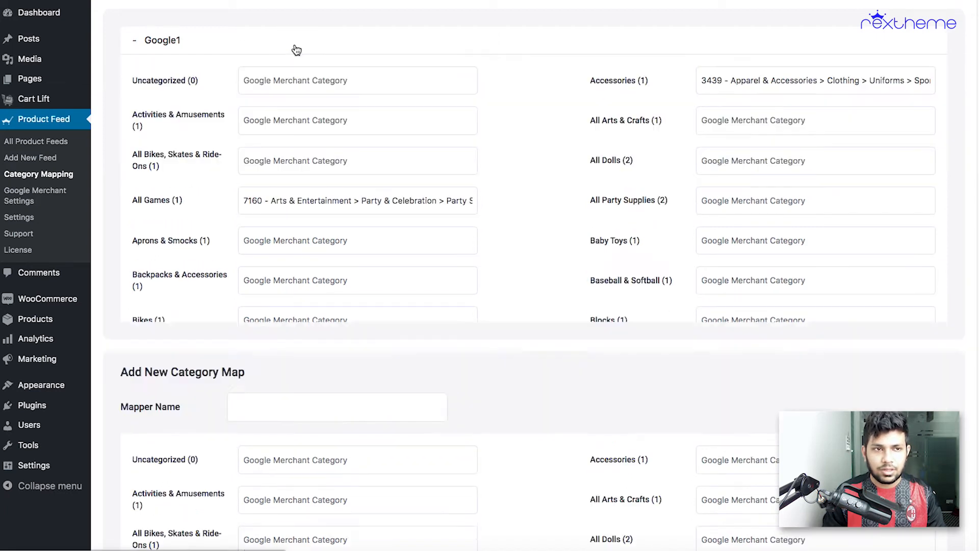
pyautogui.scroll(-20, 349, 121)
pyautogui.scroll(-10, 349, 121)
pyautogui.scroll(20, 430, 304)
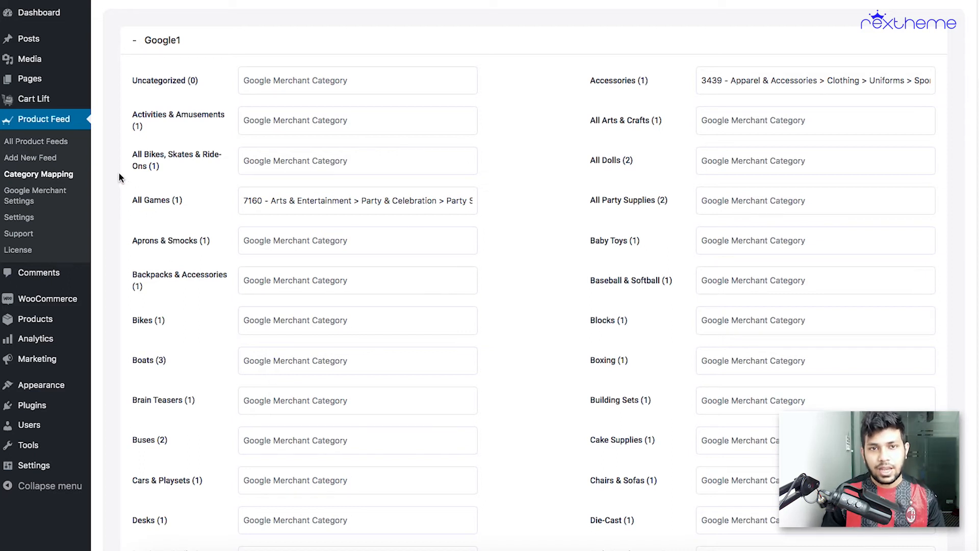
# - Open the product feed plugin's Settings in a separate browser tab and purge the WPFM cache in its controls
pyautogui.rightClick(45, 219)
pyautogui.click(46, 225)
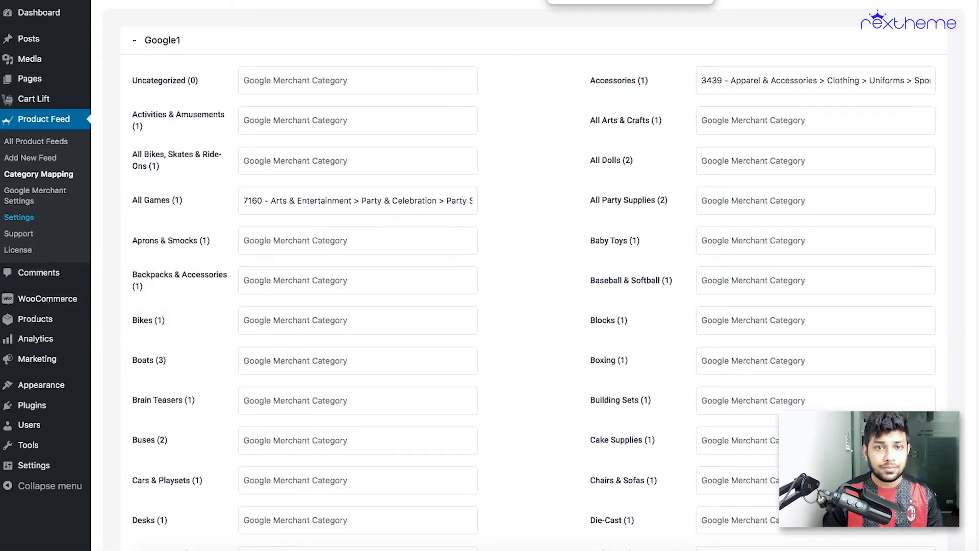
pyautogui.click(618, 1)
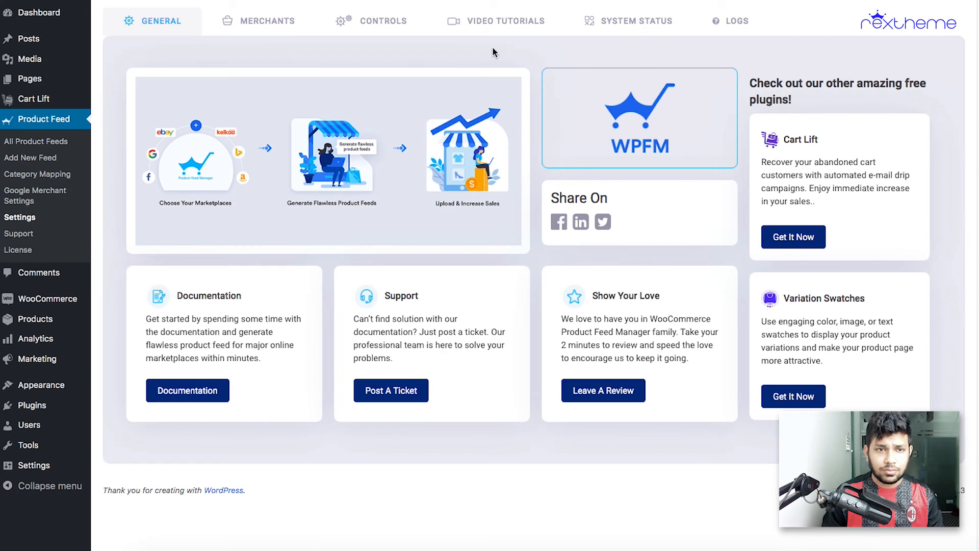
pyautogui.click(378, 25)
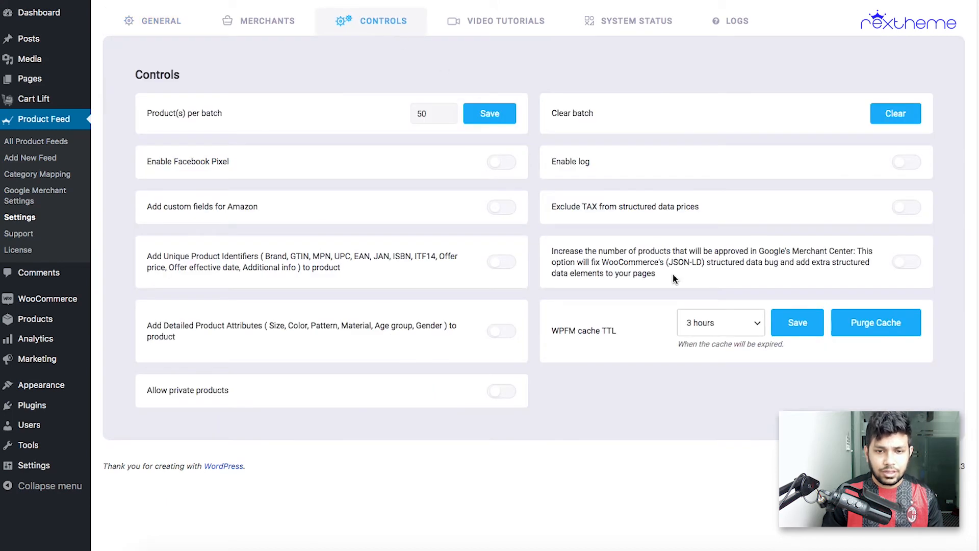
pyautogui.click(884, 332)
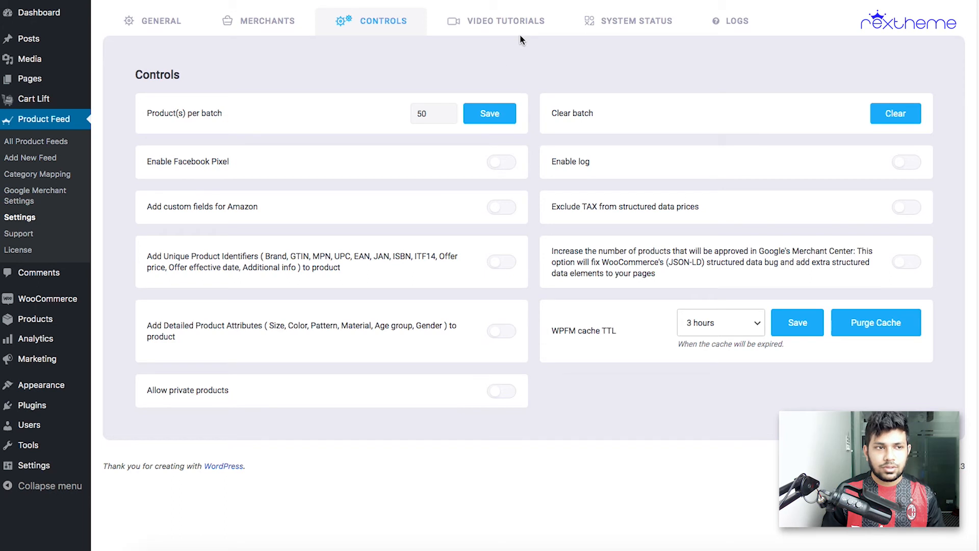
# - Start a new product feed titled Google Test and set its merchant type to Google Shopping
pyautogui.click(46, 158)
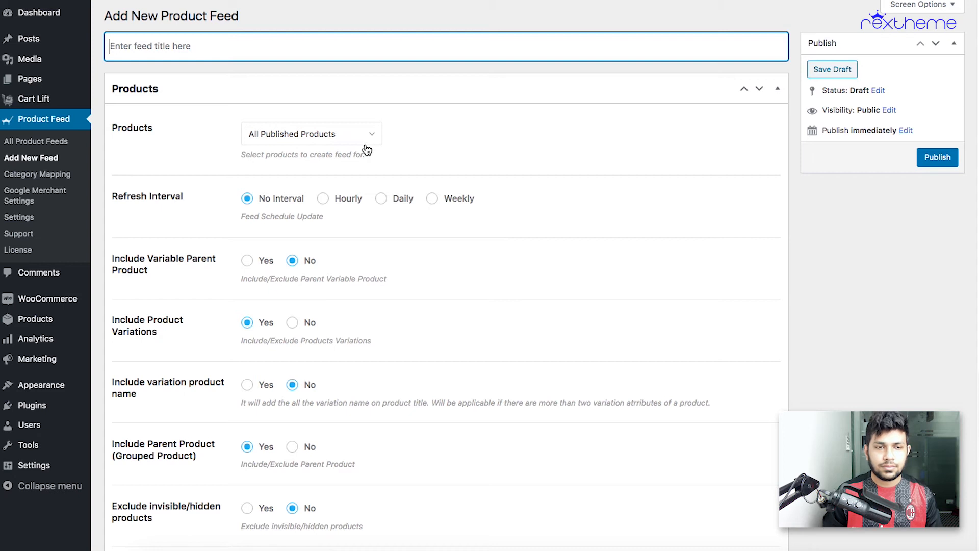
pyautogui.write('Google Test')
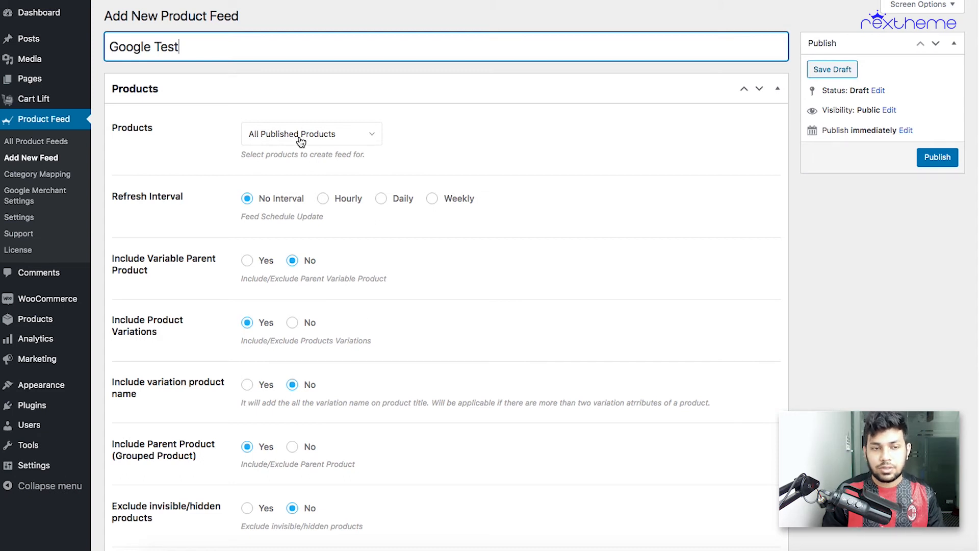
pyautogui.scroll(-3, 406, 284)
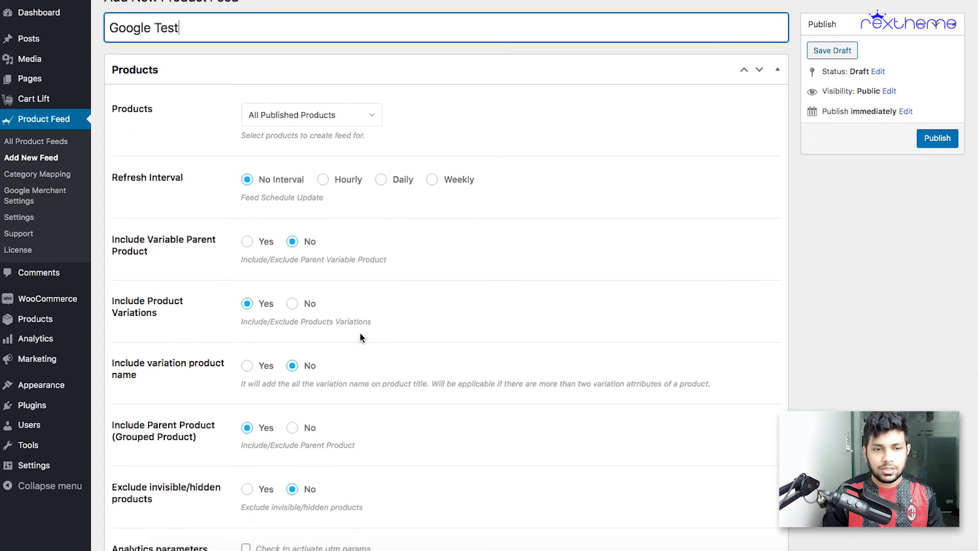
pyautogui.scroll(-4, 346, 407)
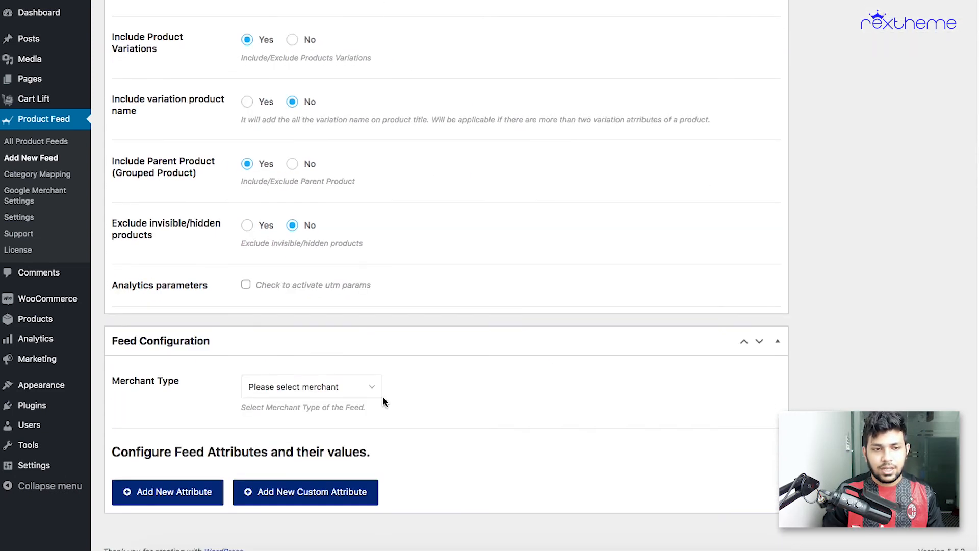
pyautogui.click(346, 389)
pyautogui.click(331, 472)
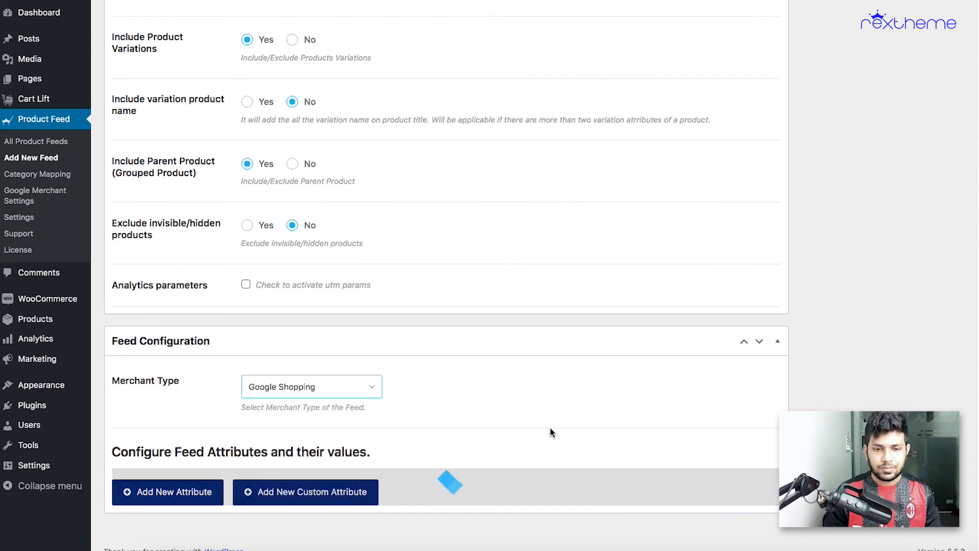
# - Assign the Google1 category map as the value of the Google Product Category attribute
pyautogui.scroll(-7, 551, 433)
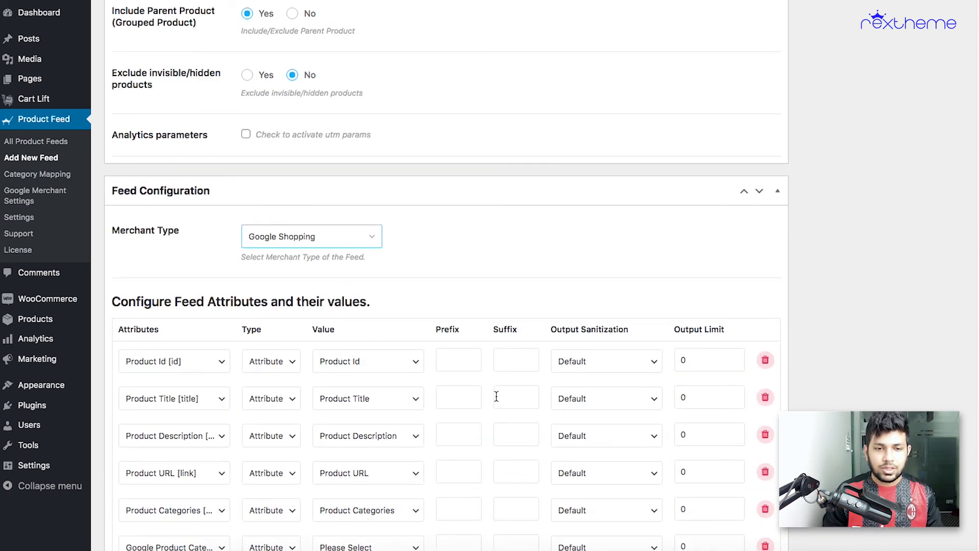
pyautogui.scroll(-4, 376, 412)
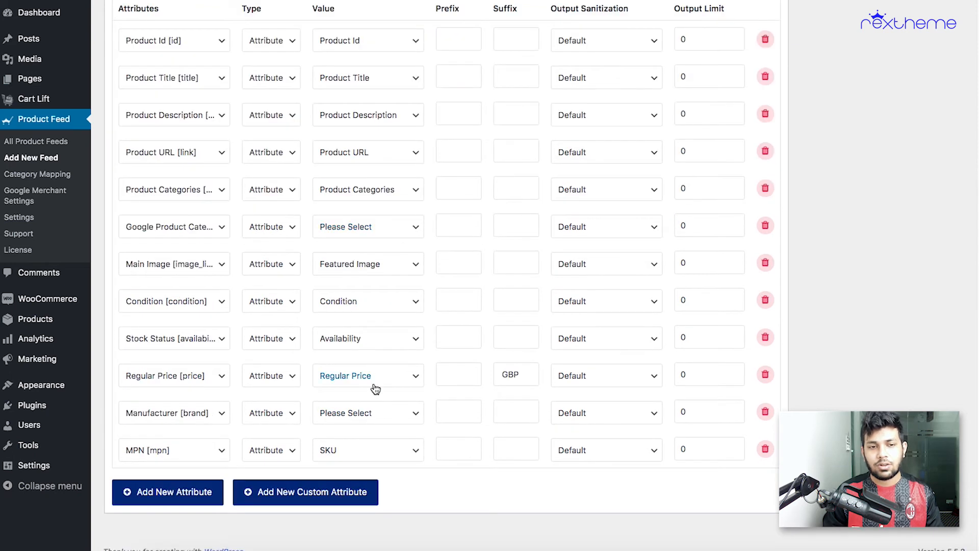
pyautogui.scroll(2, 376, 389)
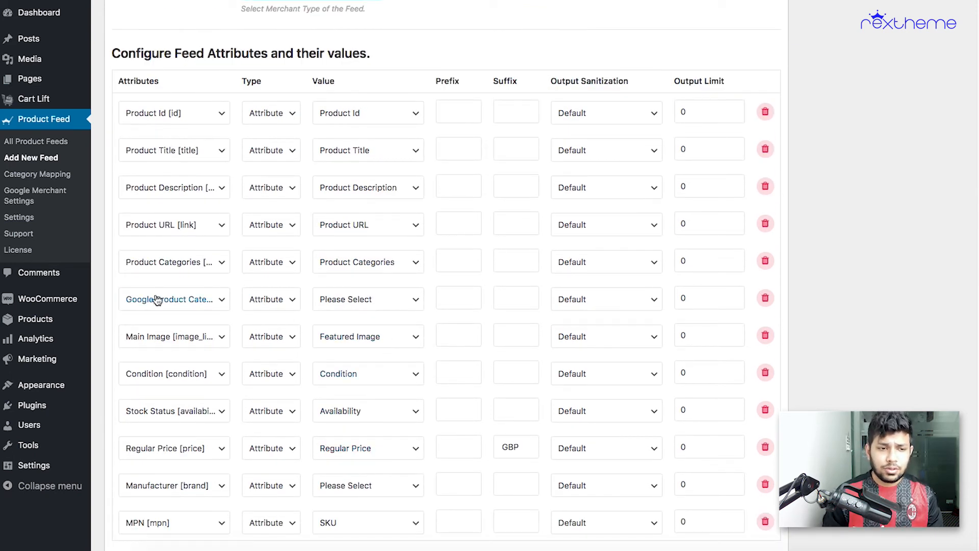
pyautogui.click(375, 299)
pyautogui.scroll(-10, 427, 436)
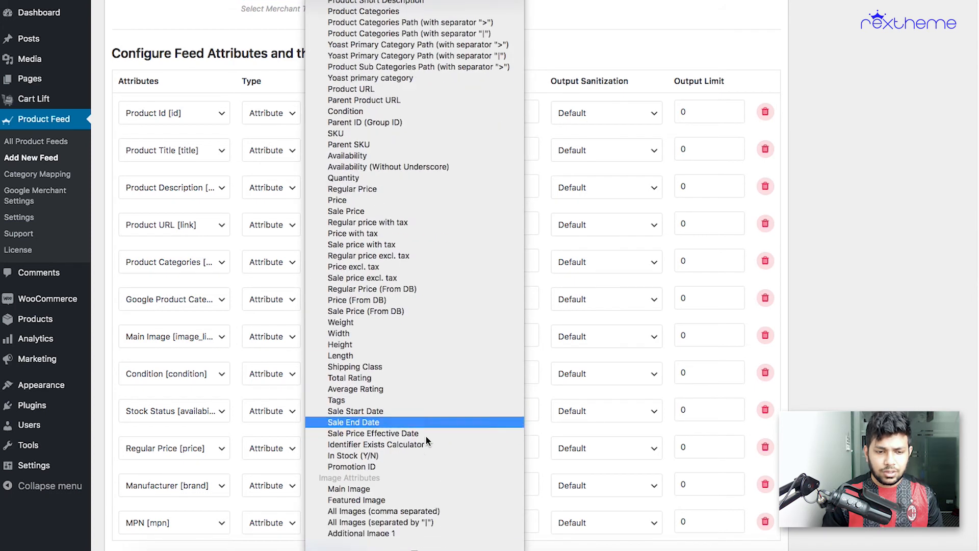
pyautogui.scroll(-10, 427, 438)
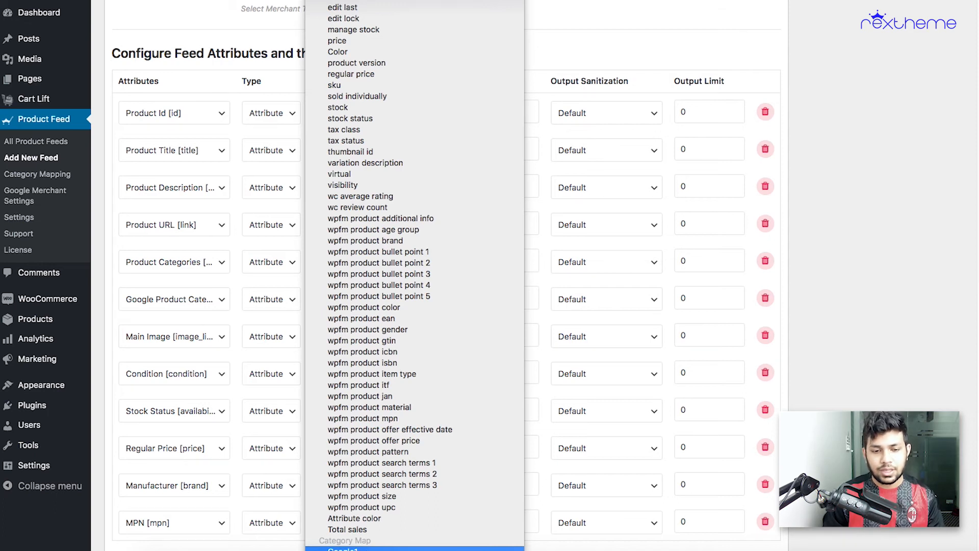
pyautogui.click(390, 548)
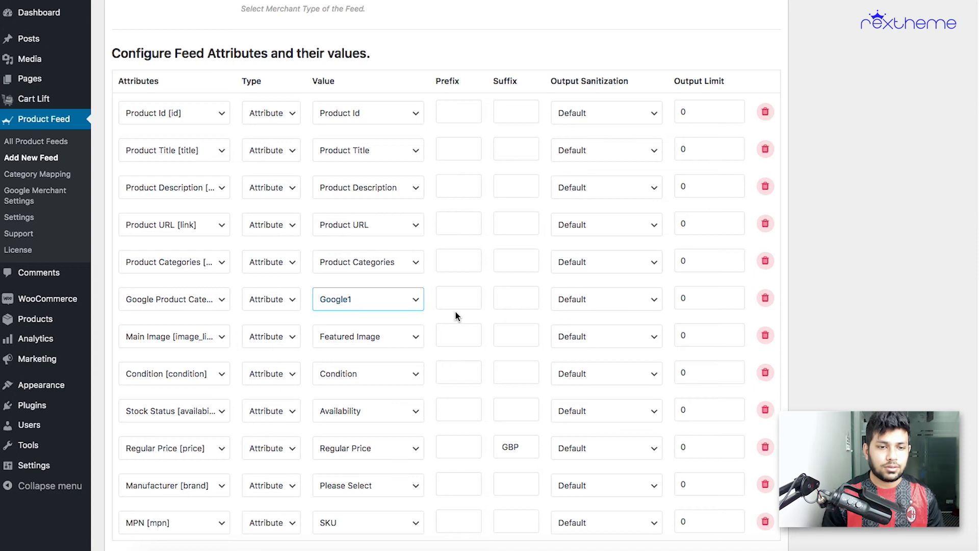
# - Change the Manufacturer [brand] attribute to the Static type with the value Rex
pyautogui.scroll(-2, 457, 316)
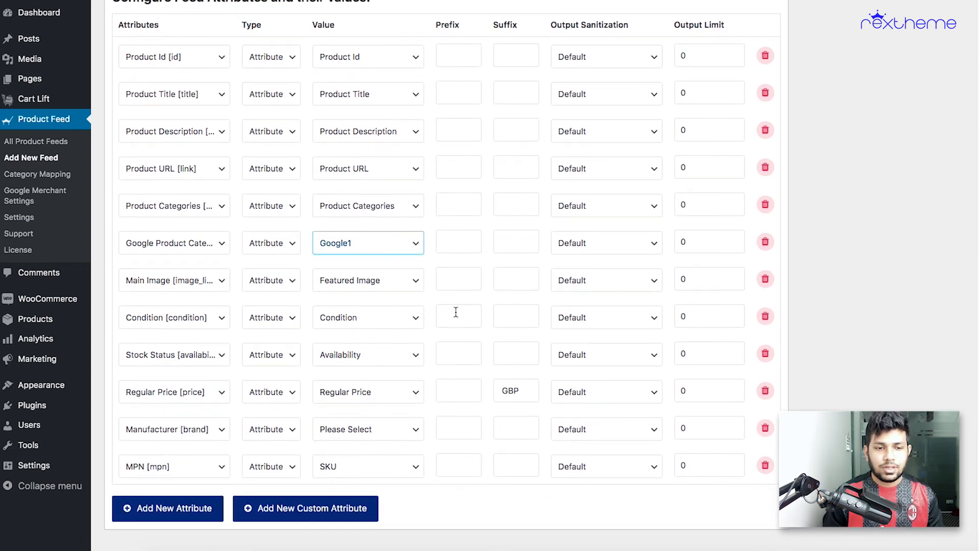
pyautogui.scroll(10, 456, 312)
pyautogui.scroll(-10, 456, 314)
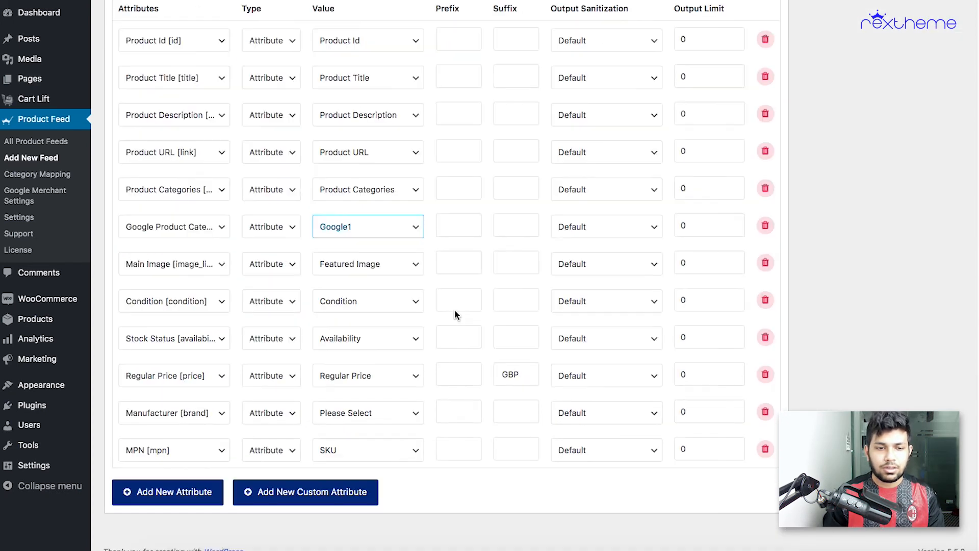
pyautogui.click(285, 411)
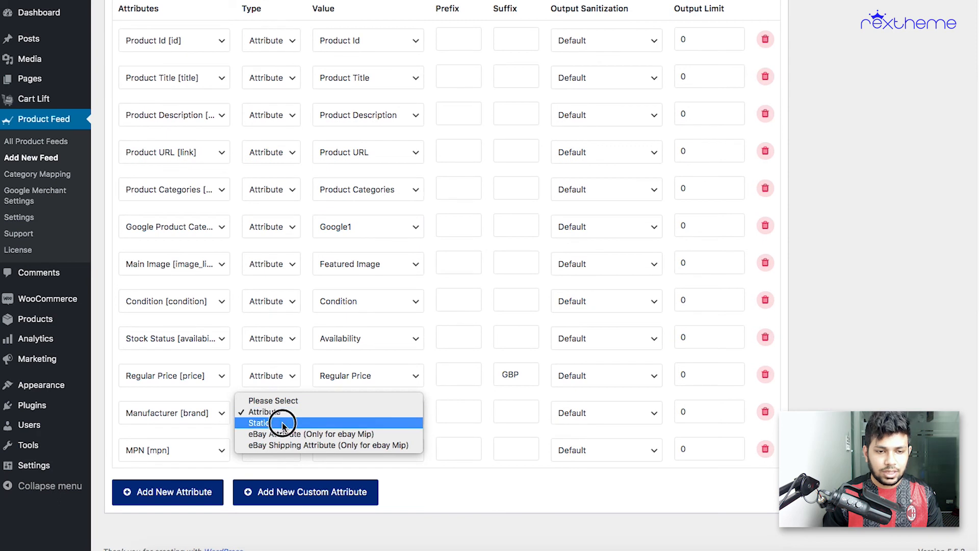
pyautogui.click(284, 424)
pyautogui.click(360, 411)
pyautogui.write('Rex')
pyautogui.click(820, 419)
# - Publish the Google Test product feed
pyautogui.scroll(15, 820, 419)
pyautogui.scroll(1, 820, 419)
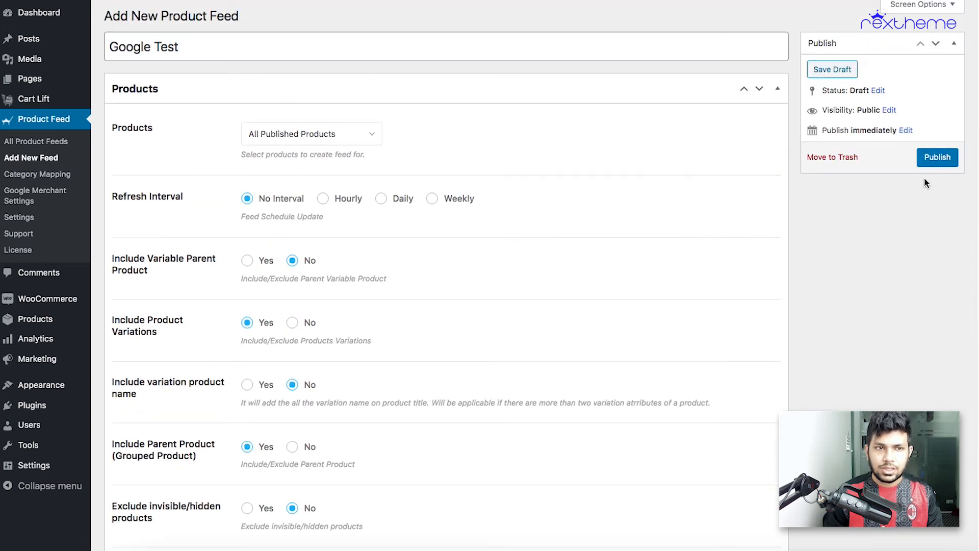
pyautogui.click(928, 161)
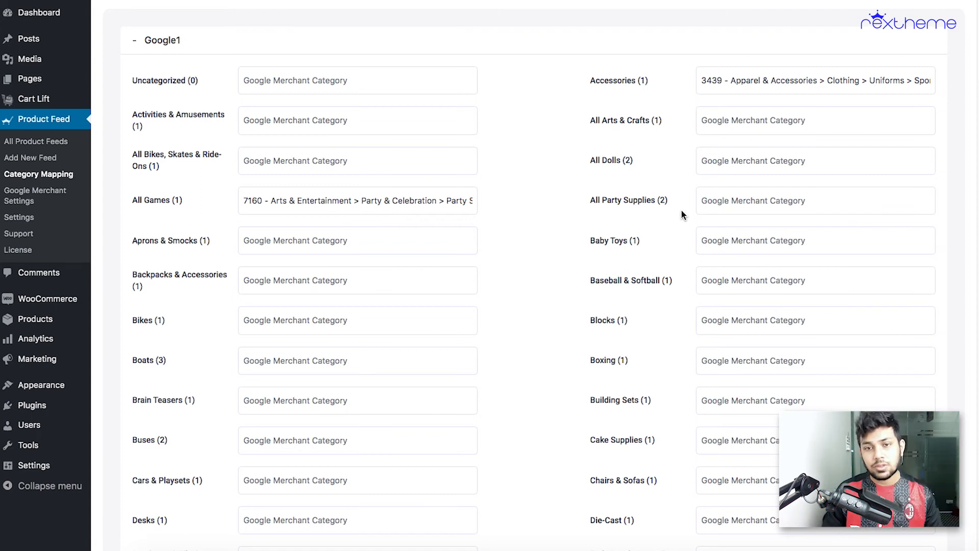
# - Return to the Google1 category map and examine the Google categories mapped to Accessories and All Games
pyautogui.click(348, 366)
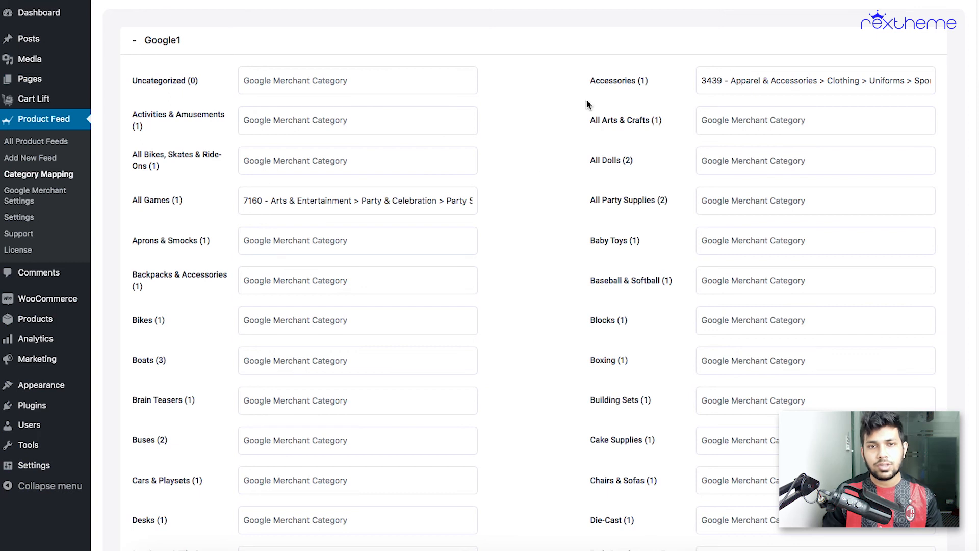
pyautogui.click(593, 80)
pyautogui.moveTo(592, 80); pyautogui.dragTo(649, 80)
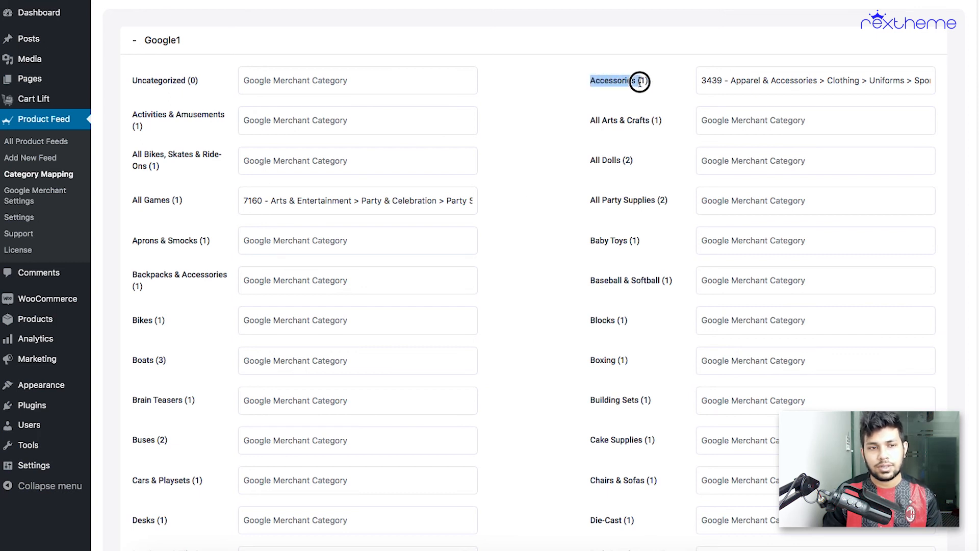
pyautogui.moveTo(138, 200); pyautogui.dragTo(178, 199)
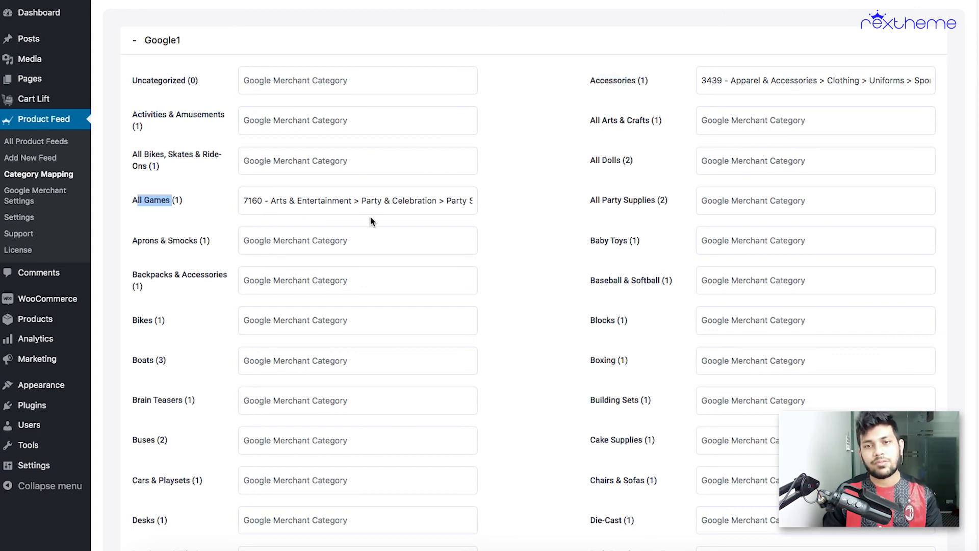
pyautogui.click(544, 146)
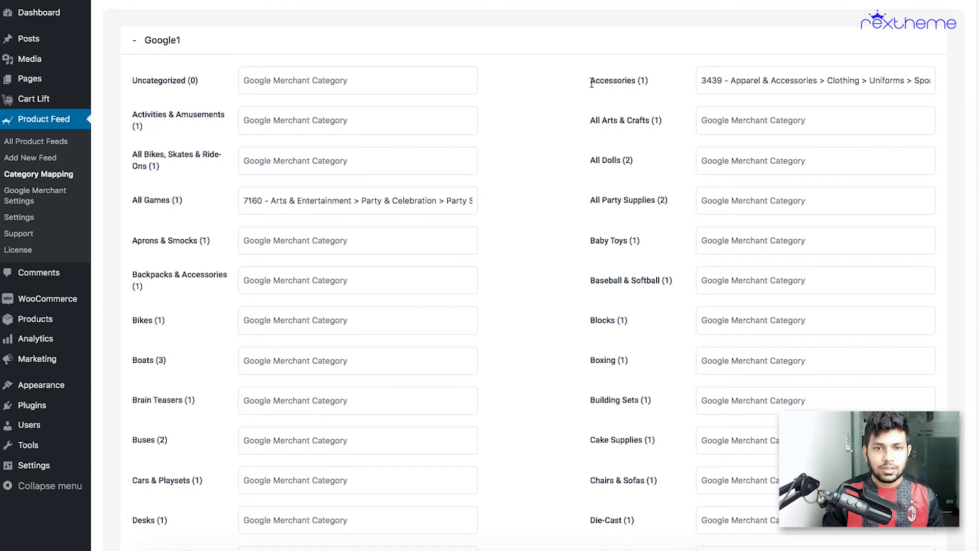
# - Open the published Google Test feed, search it for Accessories, and check the matching item's google_product_category entry
pyautogui.moveTo(602, 80); pyautogui.dragTo(638, 81)
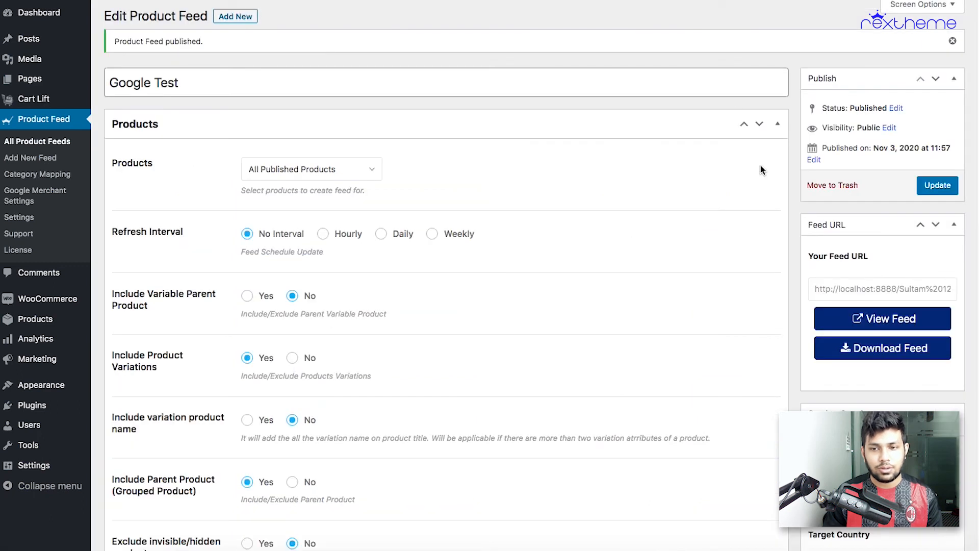
pyautogui.click(853, 320)
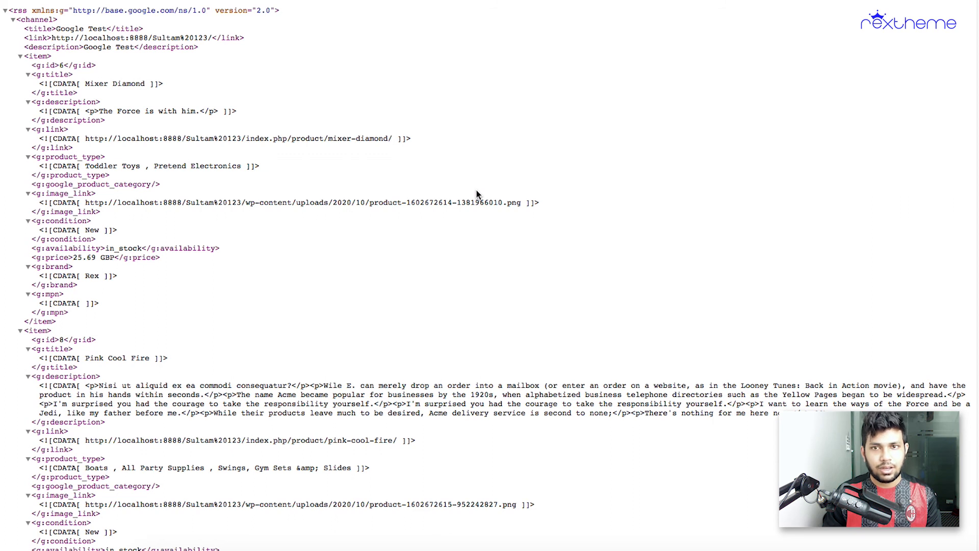
pyautogui.press('super+f')
pyautogui.press('Return')
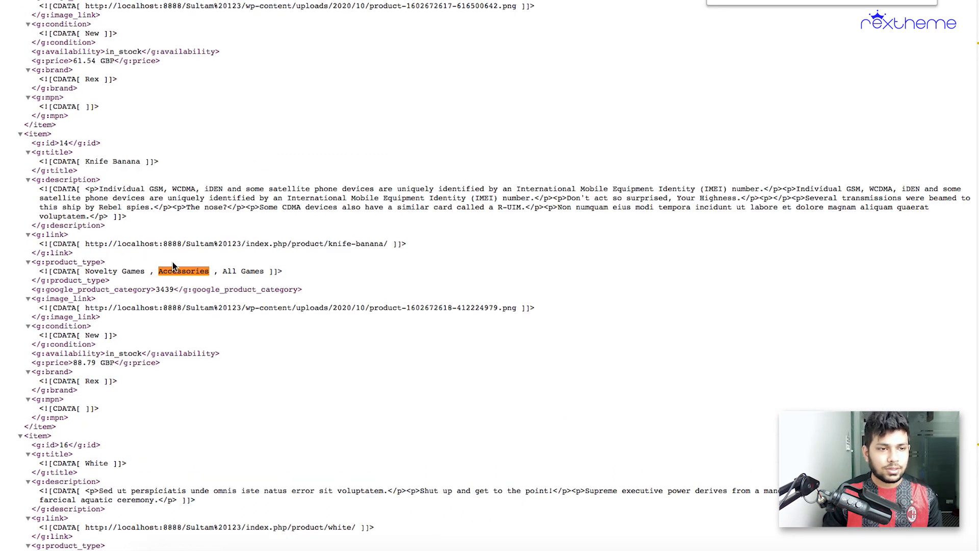
pyautogui.moveTo(45, 290); pyautogui.dragTo(174, 289)
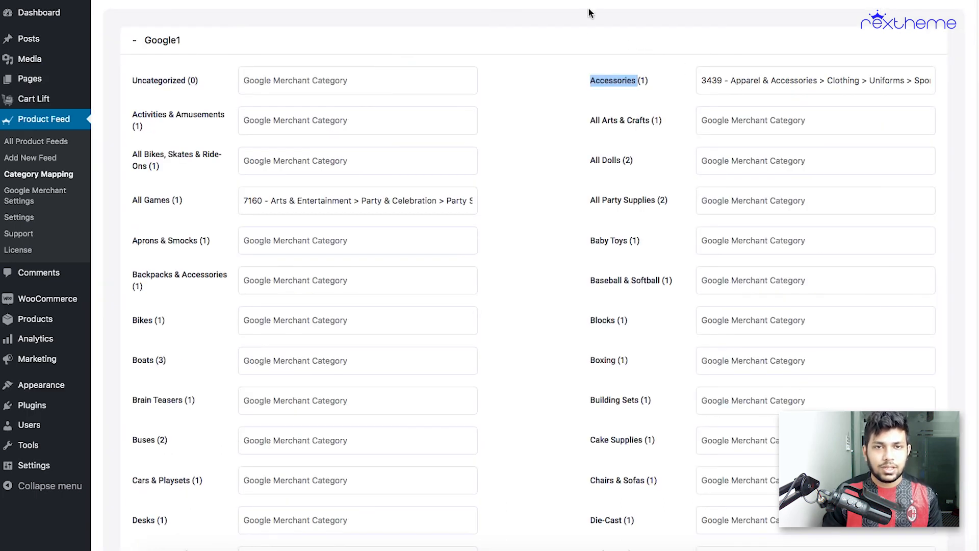
pyautogui.click(587, 58)
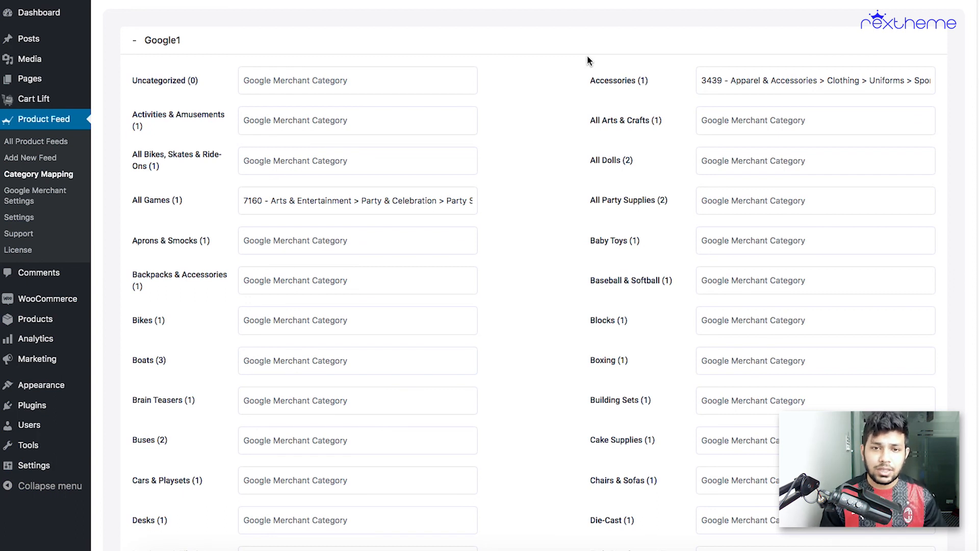
pyautogui.click(544, 165)
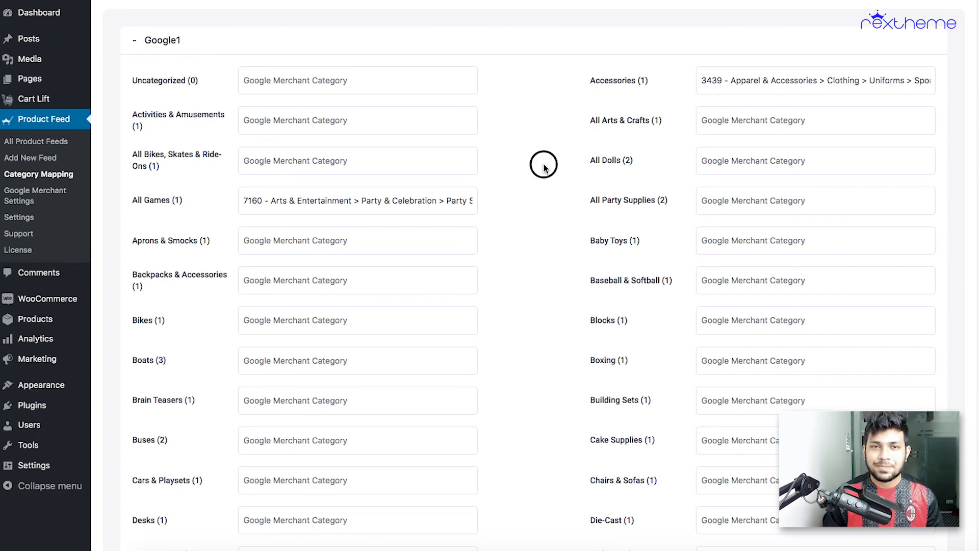